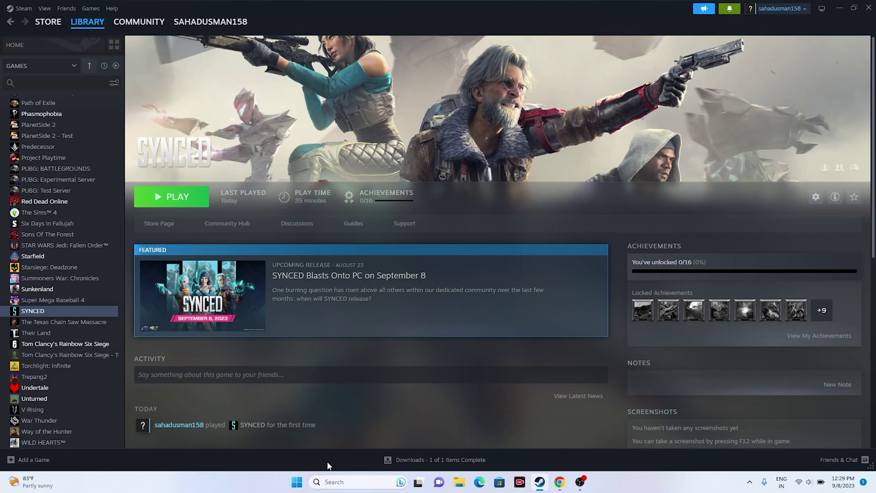
Look at the computer's power options in Windows and leave them without choosing one
click(296, 483)
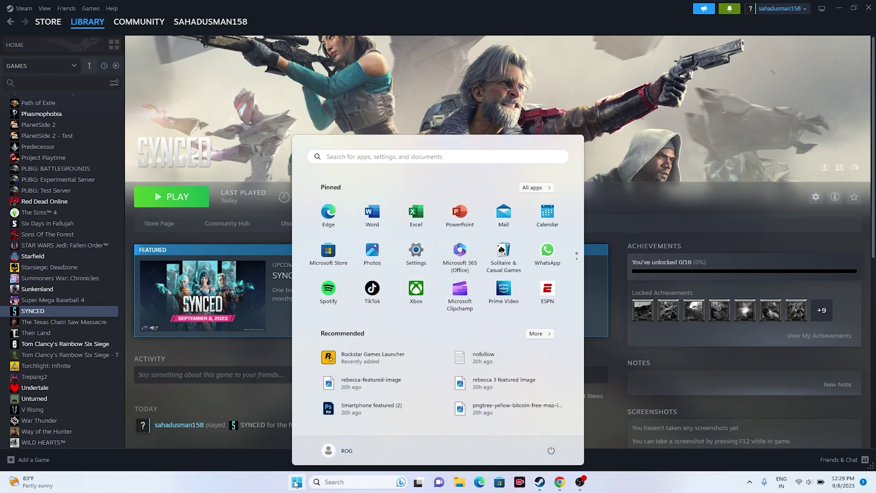
click(551, 451)
key(Escape)
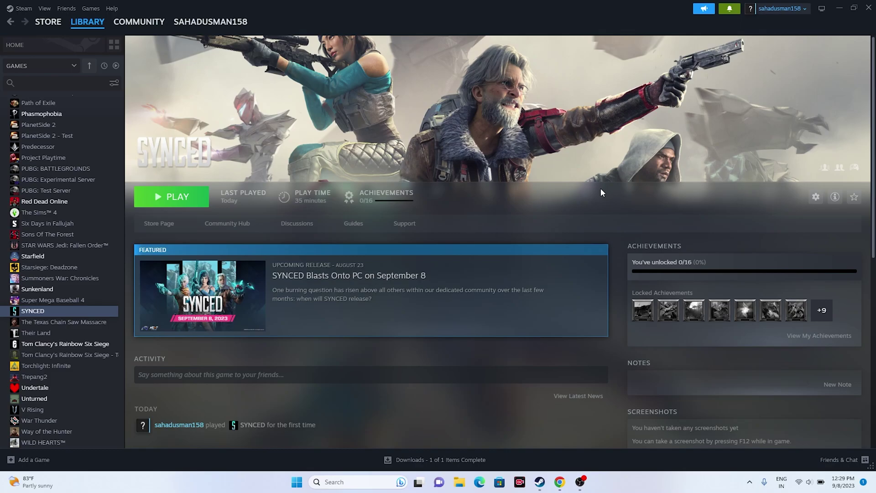
Browse to SYNCED's local installation folder from the game's properties and maximize the folder window
right_click(40, 312)
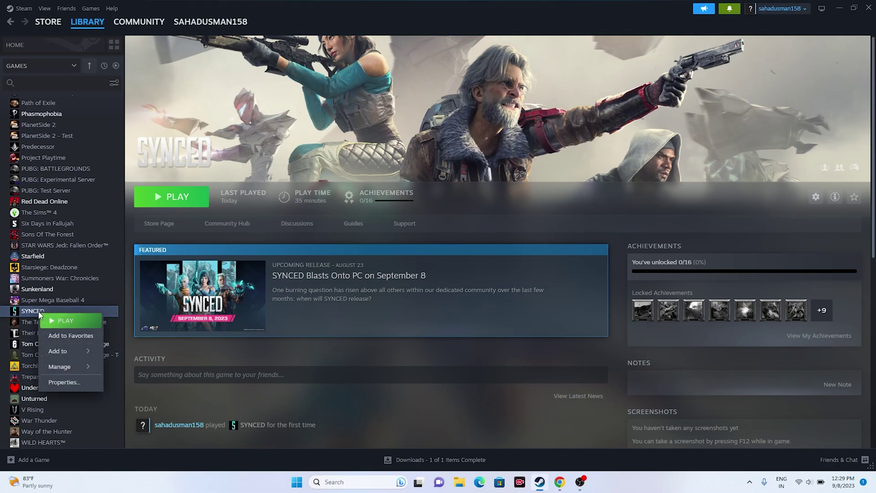
click(57, 379)
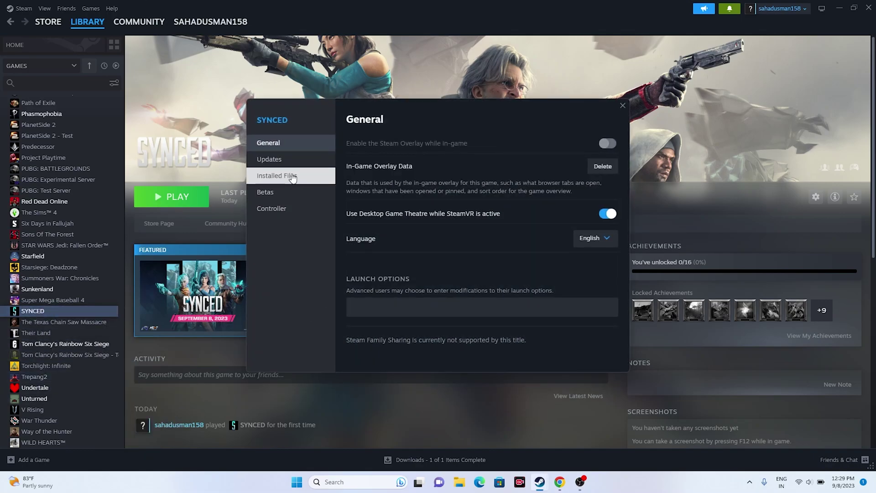
click(292, 176)
click(606, 144)
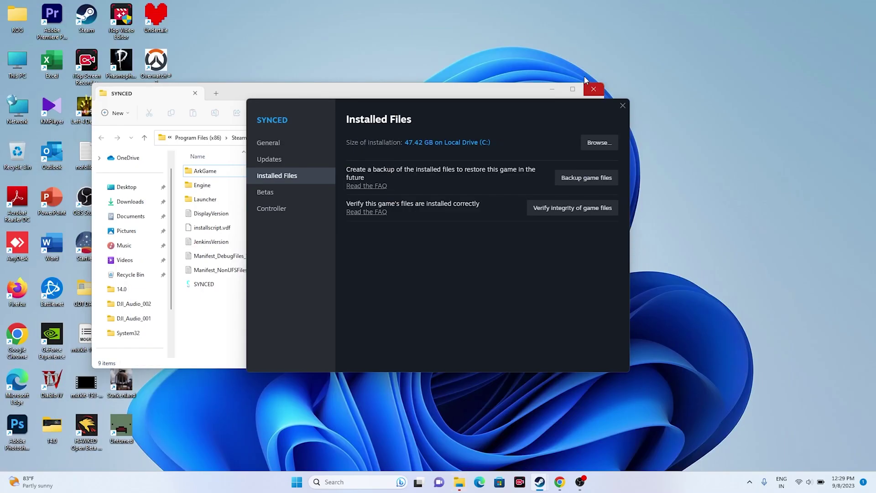
click(563, 89)
click(573, 88)
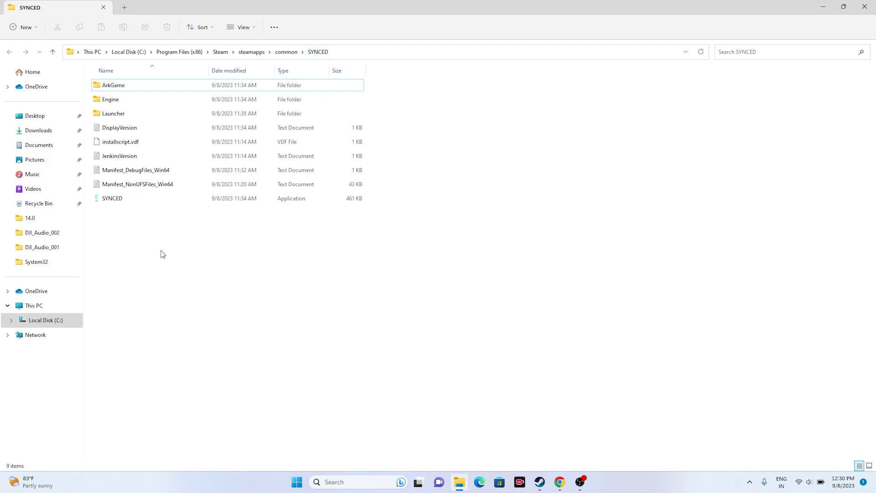
Set the SYNCED application to run as an administrator in its compatibility properties and apply the change
click(144, 204)
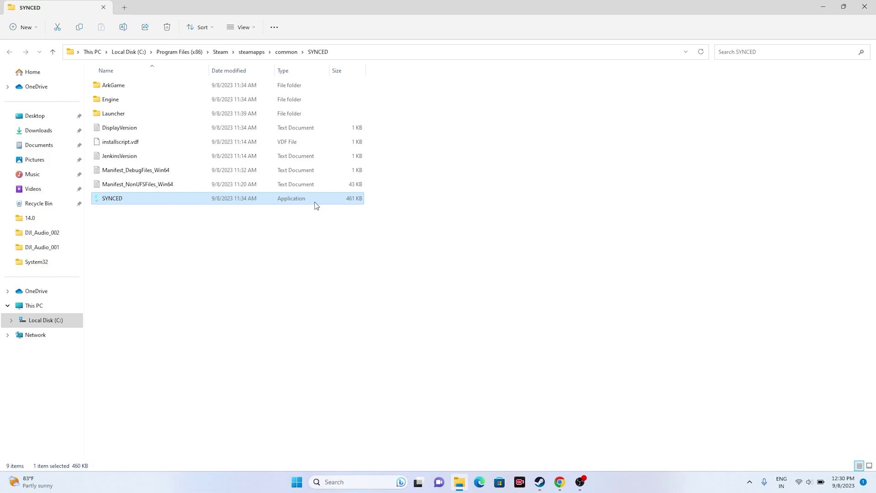
right_click(317, 206)
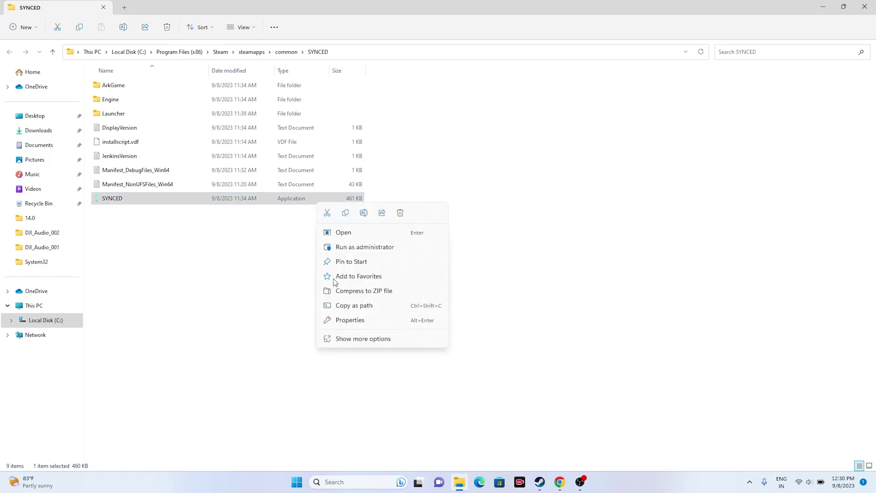
click(355, 343)
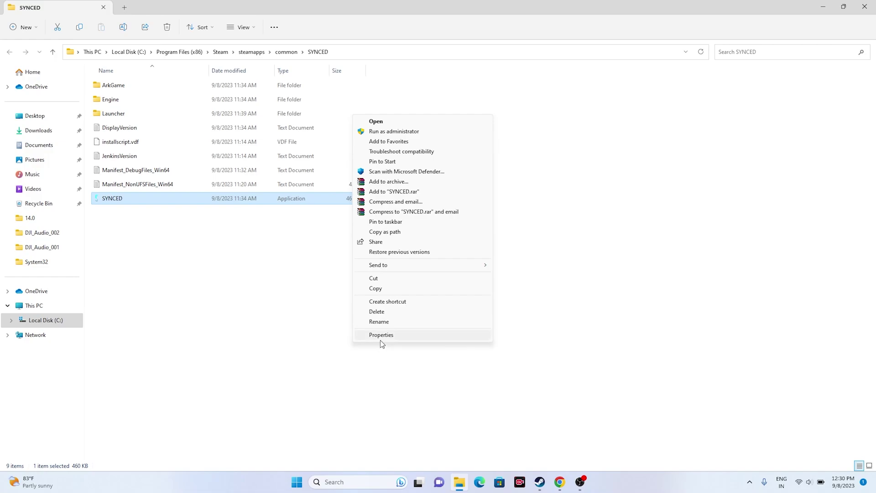
click(379, 338)
click(431, 240)
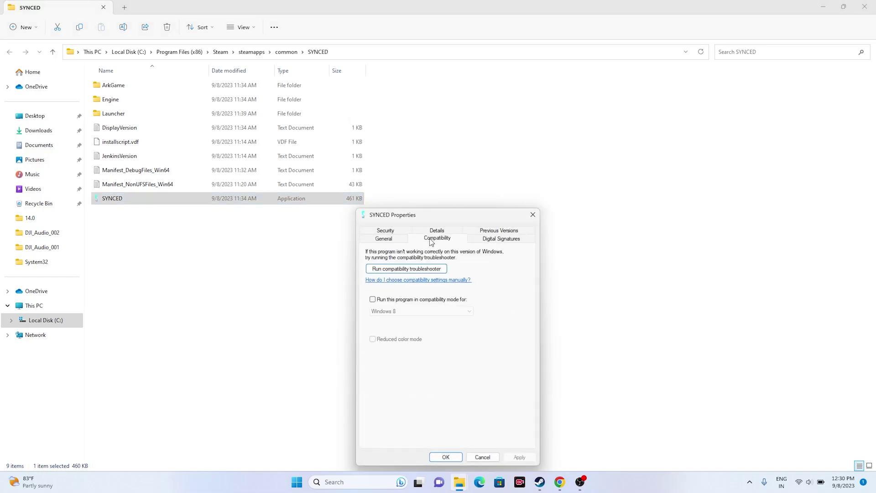
click(373, 384)
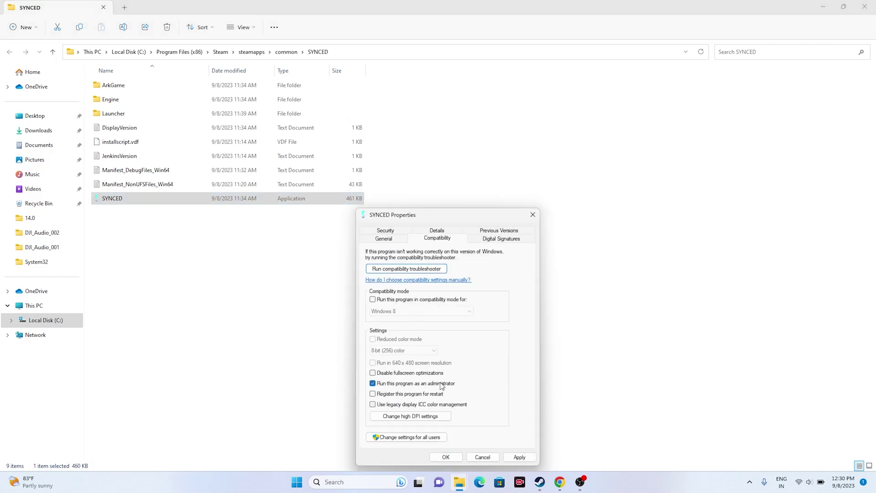
click(520, 458)
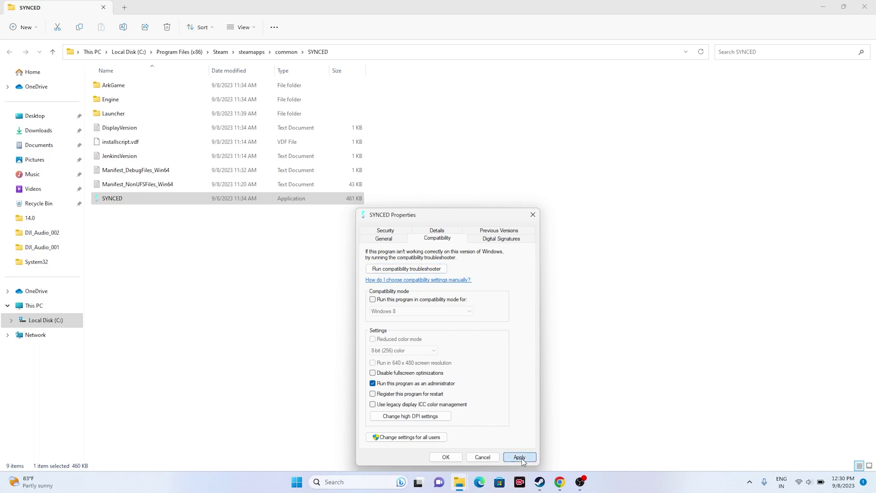
click(446, 457)
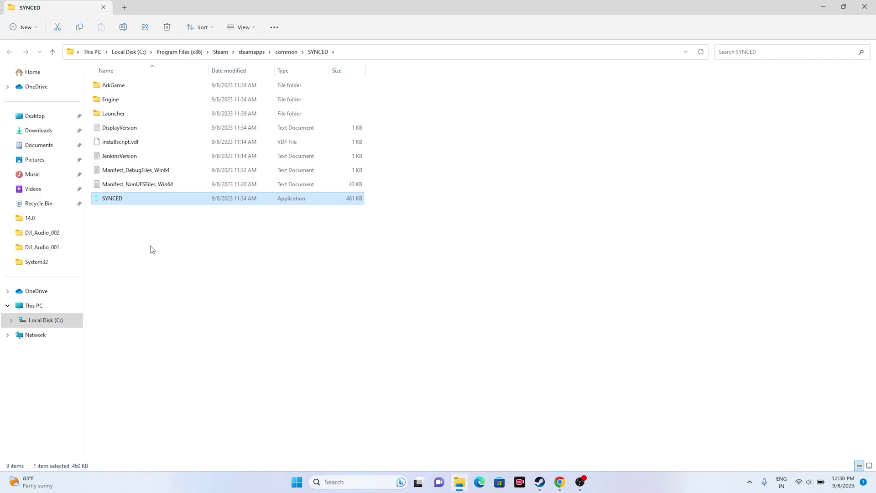
Enable compatibility mode for the SYNCED application, choose Windows 8 and apply the change
right_click(252, 200)
click(278, 343)
click(340, 335)
click(359, 242)
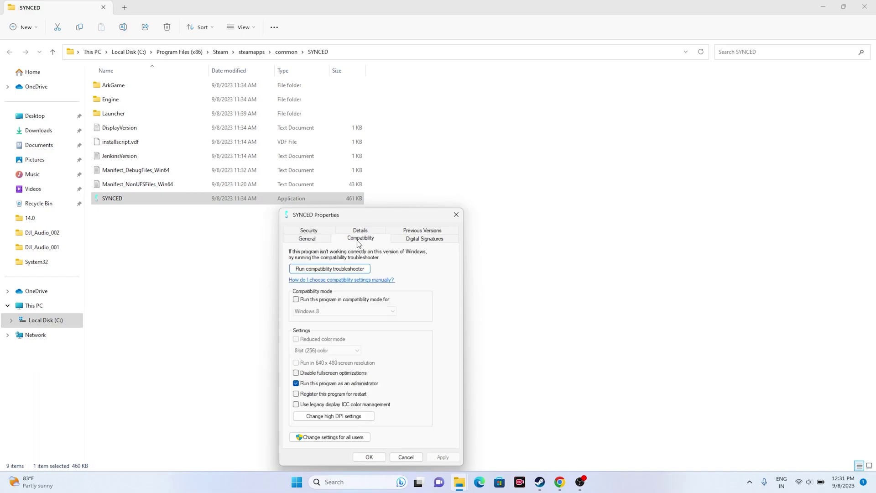
click(297, 301)
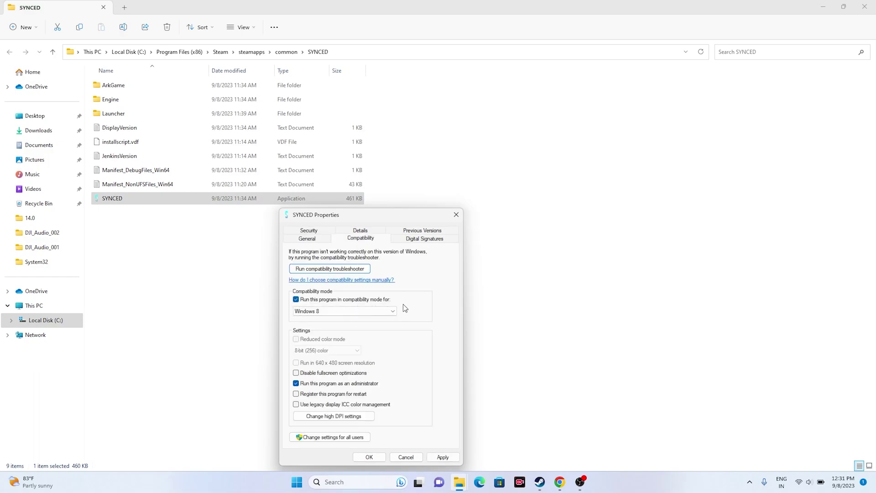
click(319, 313)
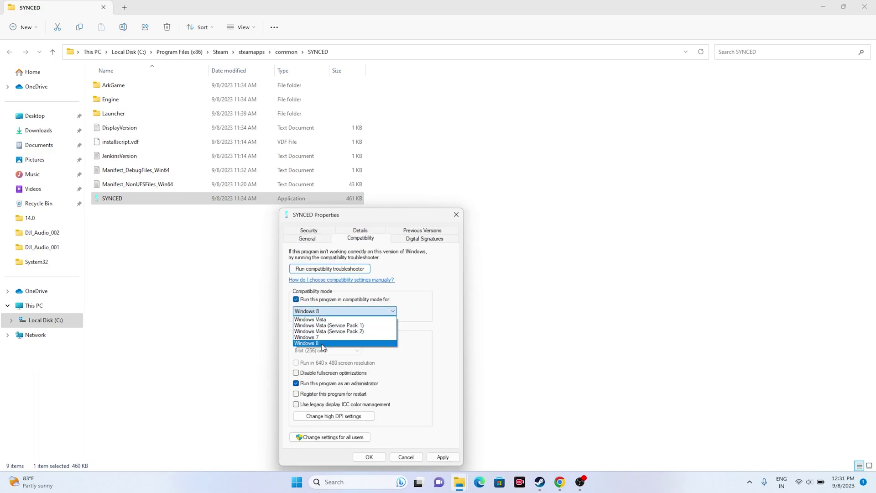
click(316, 338)
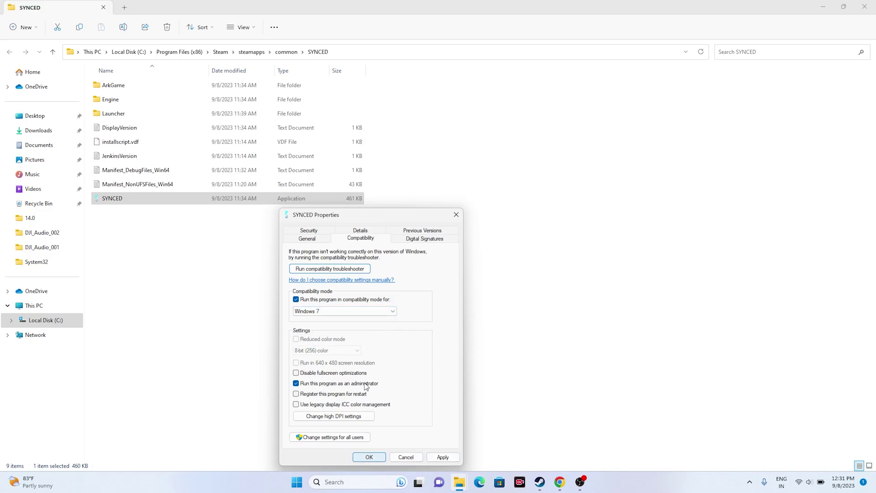
click(344, 311)
click(338, 343)
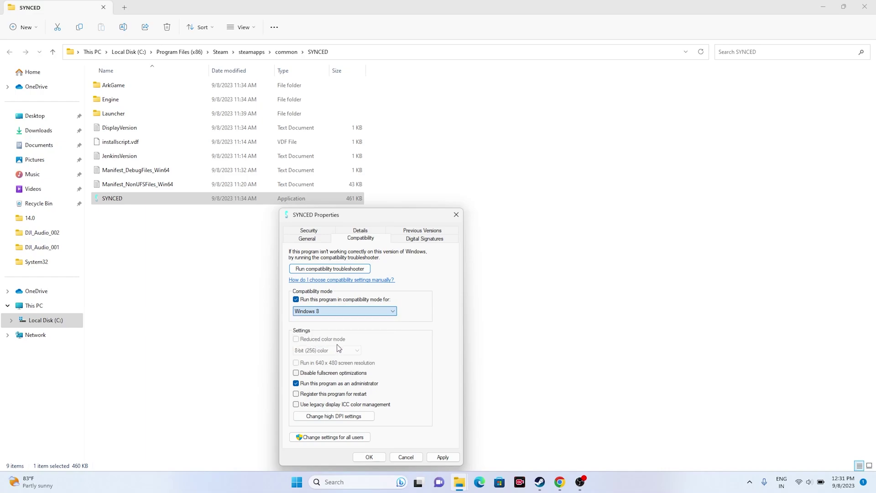
click(441, 457)
click(377, 458)
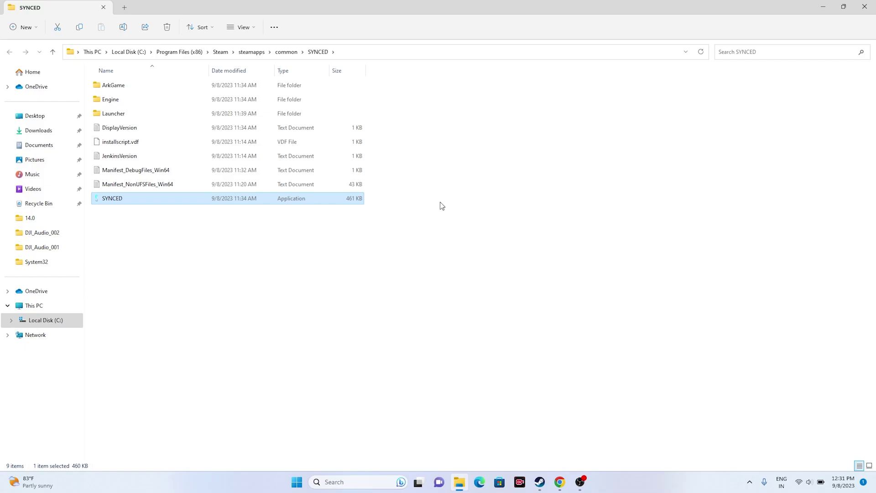
Close the SYNCED installation folder and the game's properties window, and minimize Steam
click(865, 7)
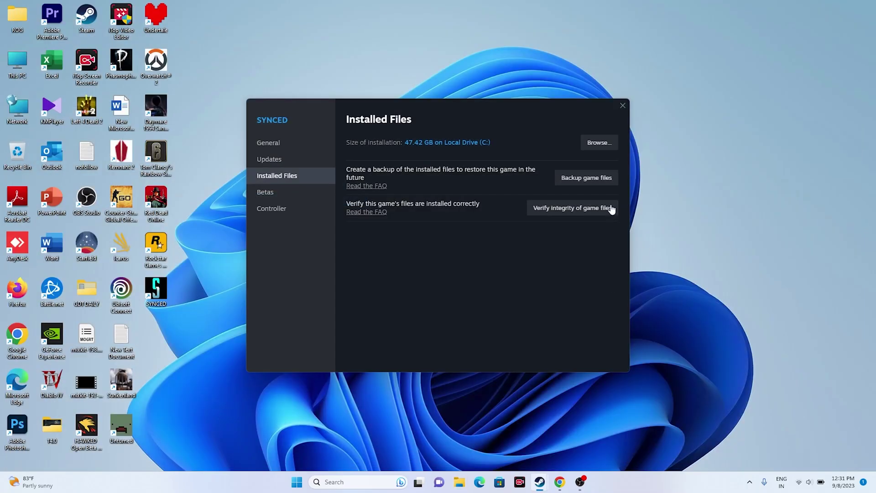
click(622, 106)
click(539, 482)
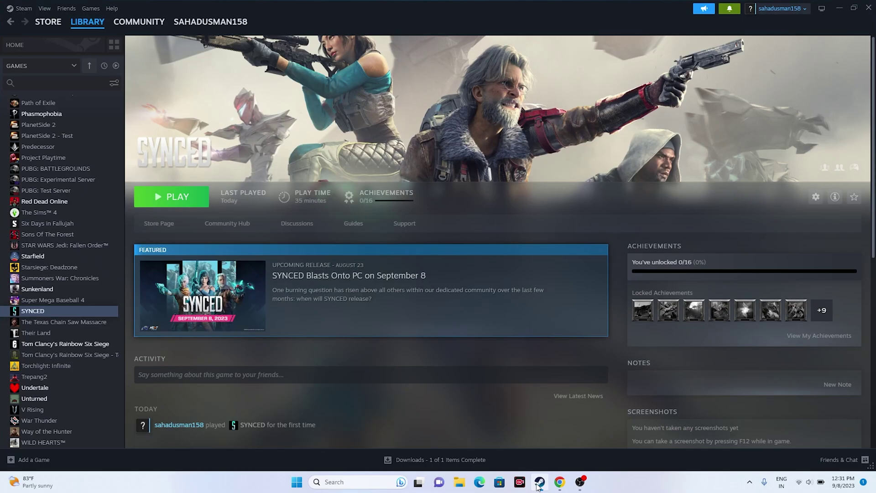
click(539, 484)
Check the automatic time and time zone options in the Date & time page of Windows Settings
click(347, 482)
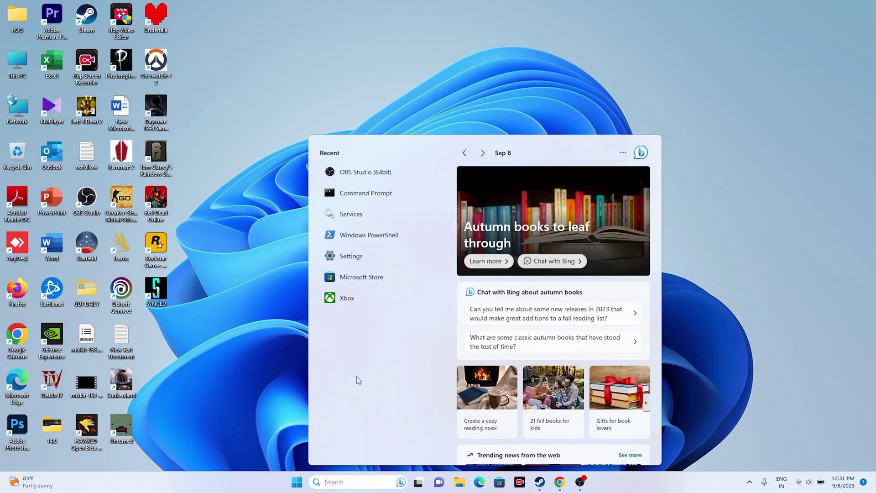
click(360, 256)
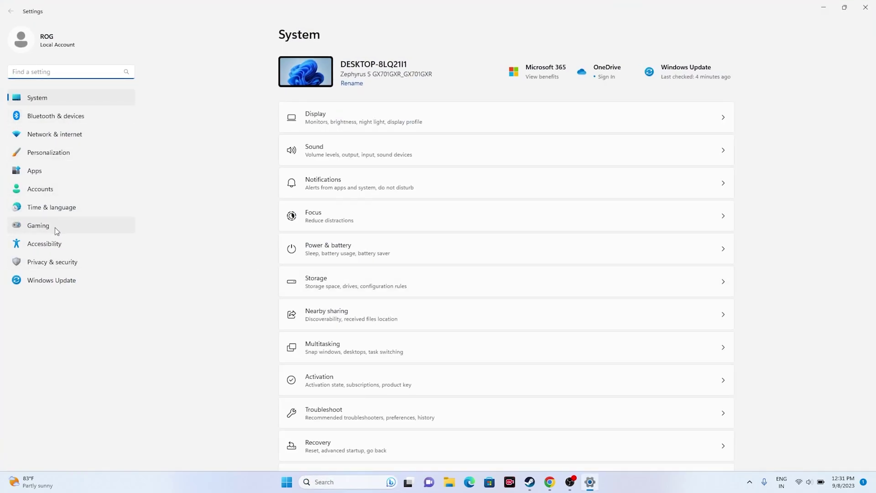
click(55, 207)
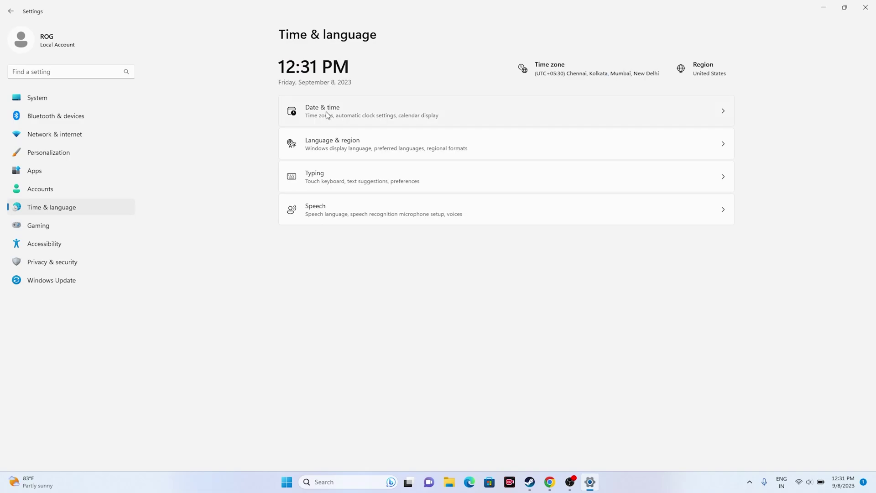
click(326, 114)
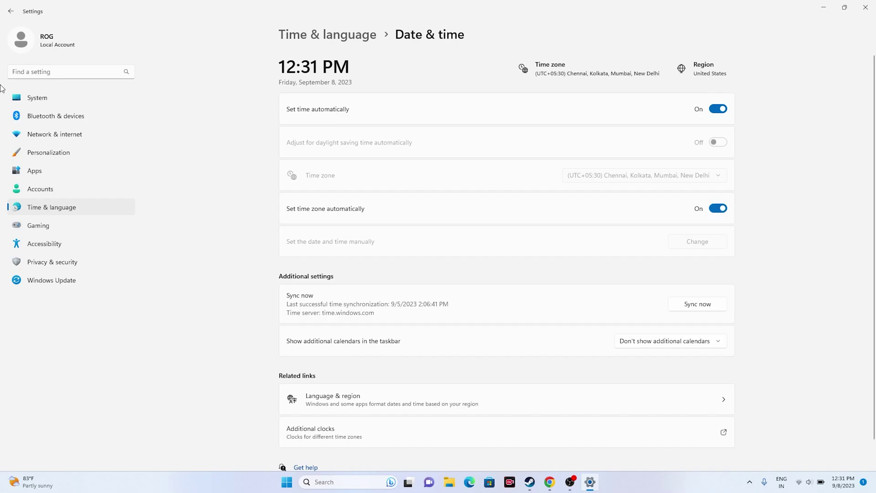
click(11, 12)
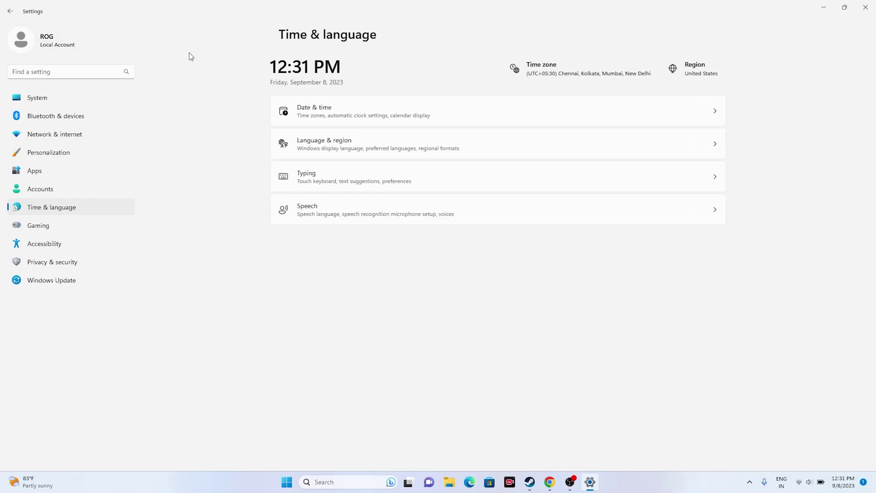
Check the country or region choice in the Language & region settings, close Settings and return to Steam
click(332, 142)
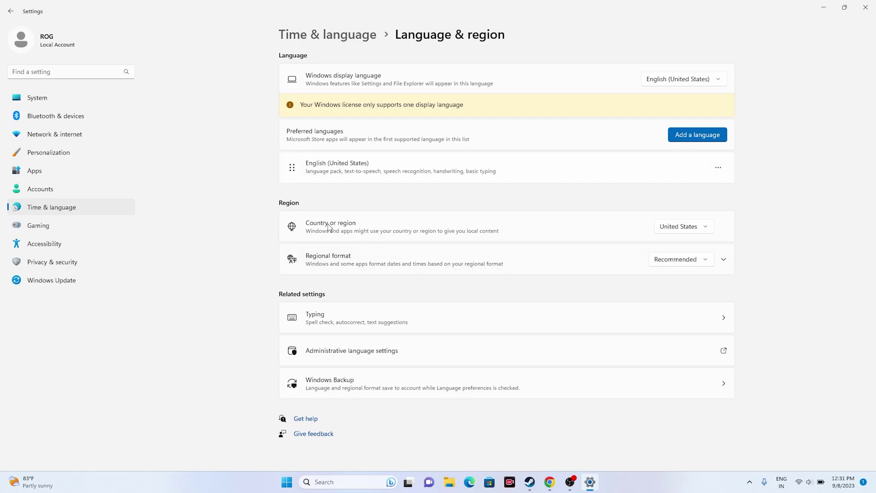
click(708, 227)
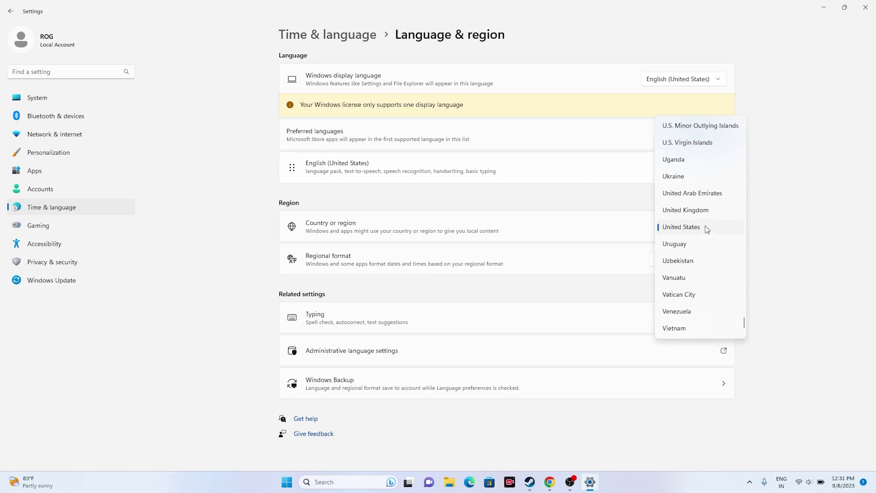
click(785, 229)
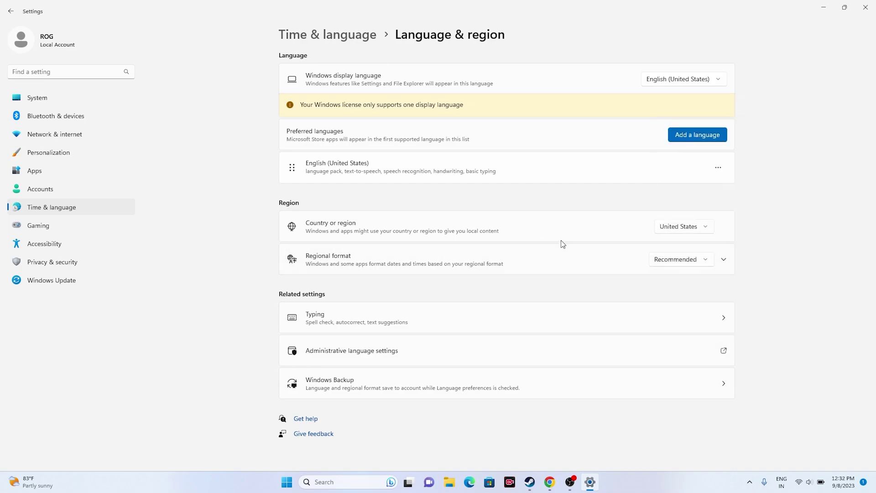
click(866, 8)
click(540, 482)
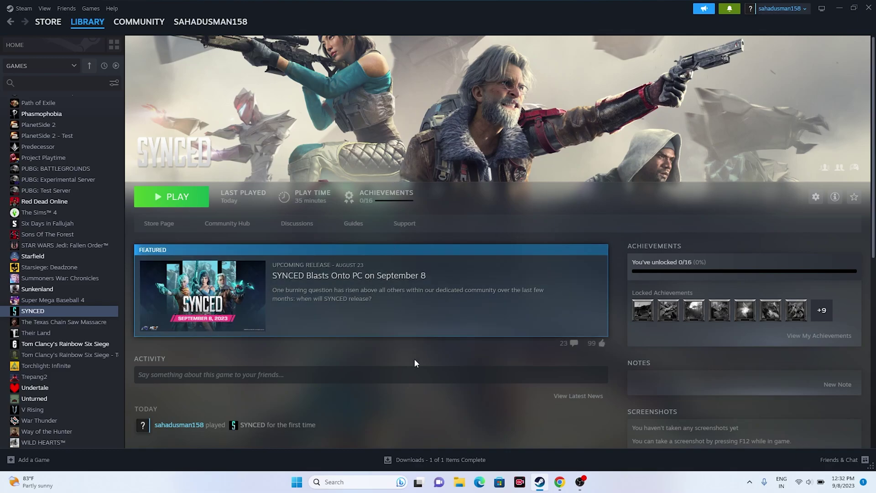
Examine the My Games folder inside Documents in File Explorer, and close the window
click(461, 485)
click(33, 307)
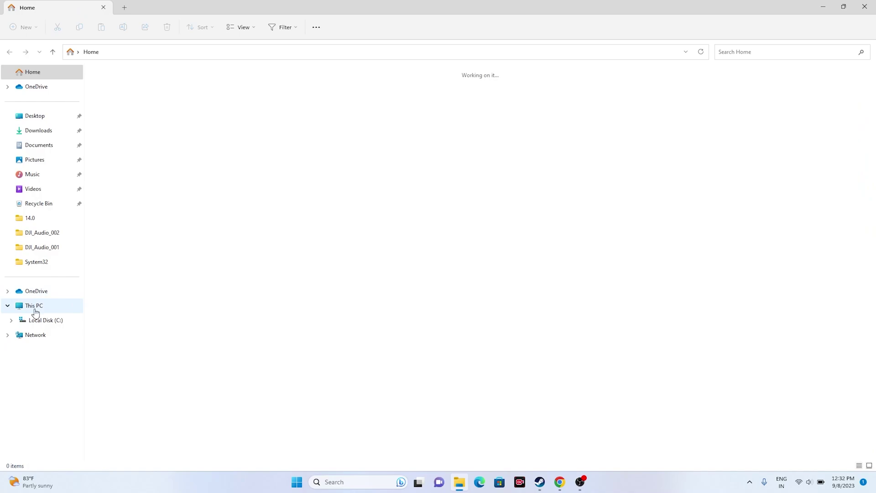
click(43, 145)
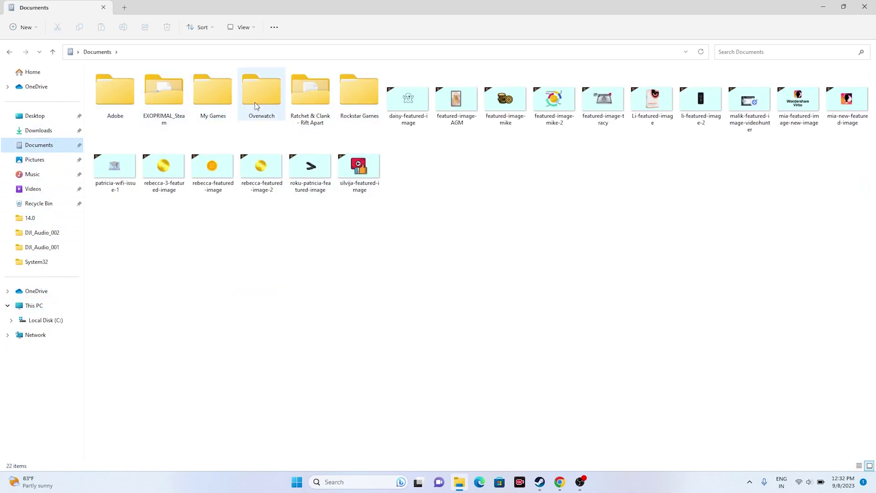
double_click(213, 99)
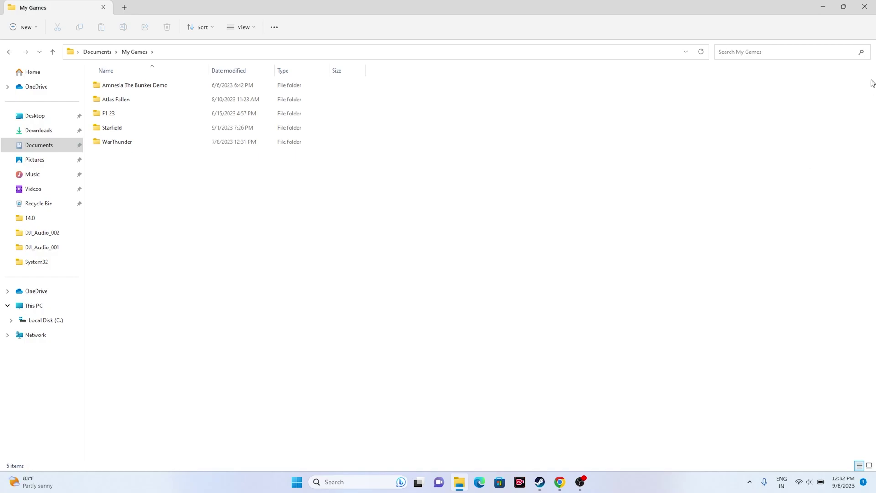
click(865, 7)
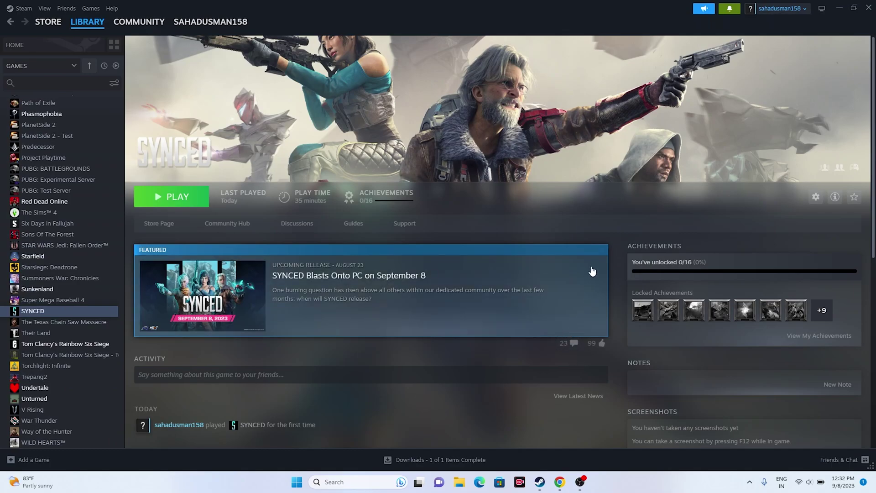
Lower the system volume to 28
key(XF86AudioLowerVolume)
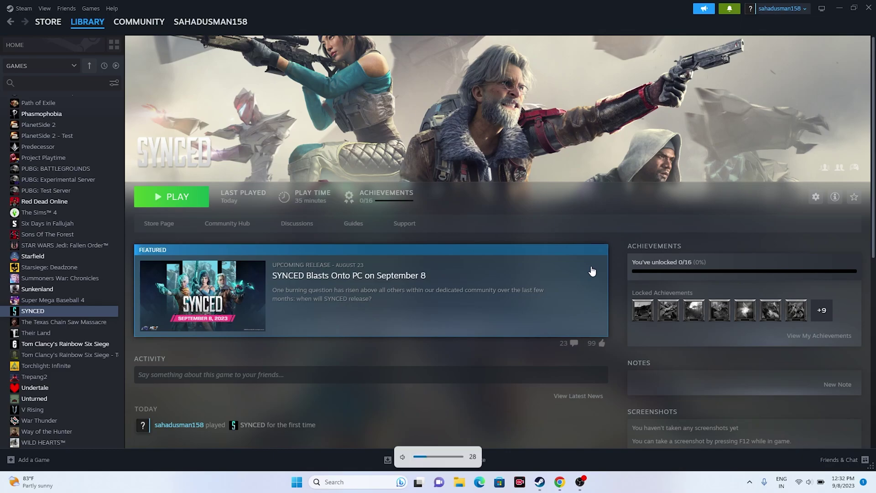
Raise the system volume to 68
key(XF86AudioRaiseVolume)
key(XF86AudioRaiseVolume)
key(XF86AudioRaiseVolume)
key(XF86AudioRaiseVolume)
key(XF86AudioRaiseVolume)
key(XF86AudioRaiseVolume)
key(XF86AudioRaiseVolume)
key(XF86AudioRaiseVolume)
key(XF86AudioRaiseVolume)
key(XF86AudioRaiseVolume)
key(XF86AudioRaiseVolume)
key(XF86AudioRaiseVolume)
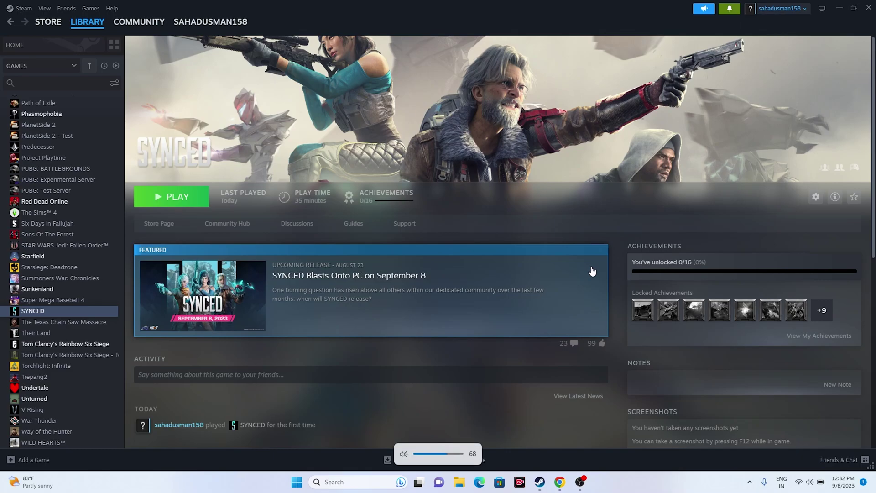
Open Control Panel and go to the list of apps allowed through Windows Defender Firewall
click(384, 482)
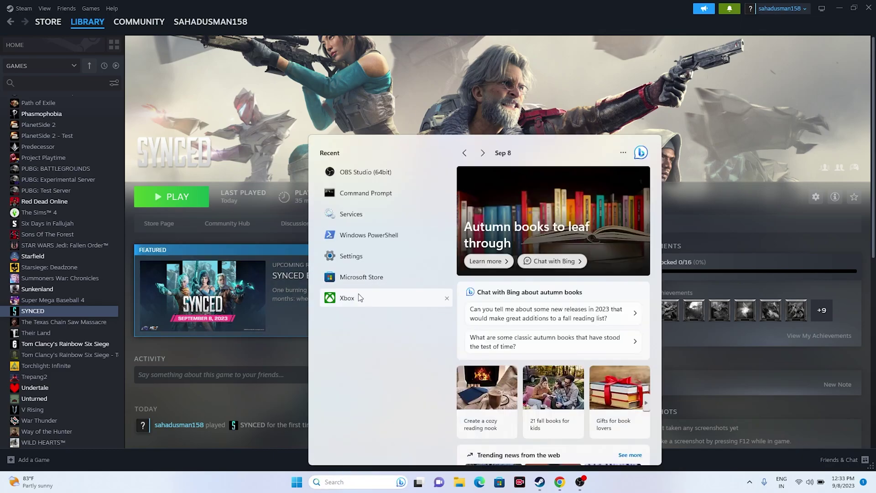
text(c)
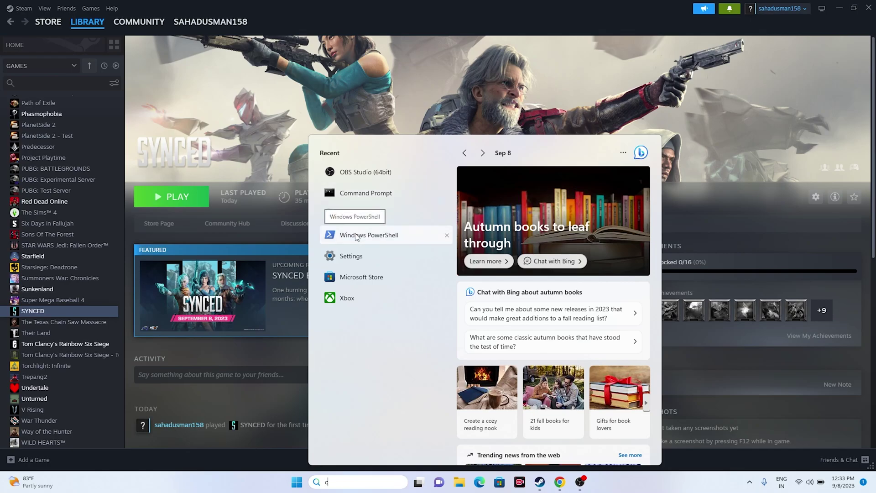
text(ontrol Panel)
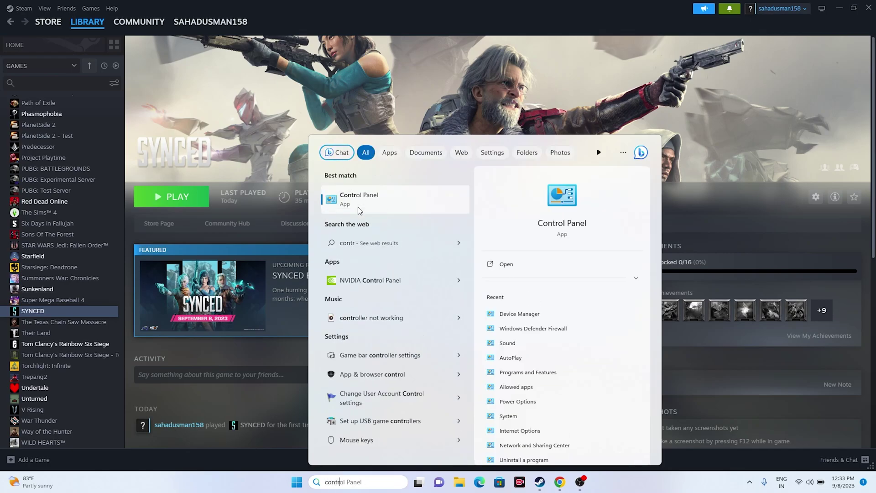
key(Return)
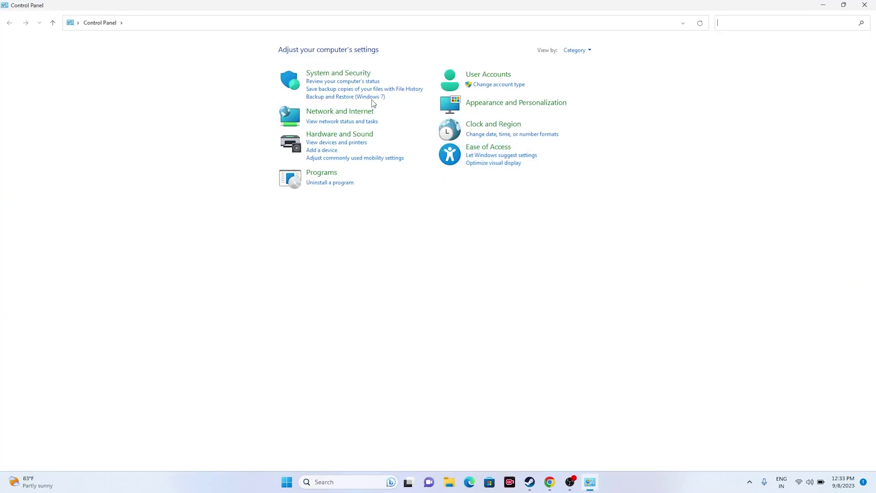
click(338, 74)
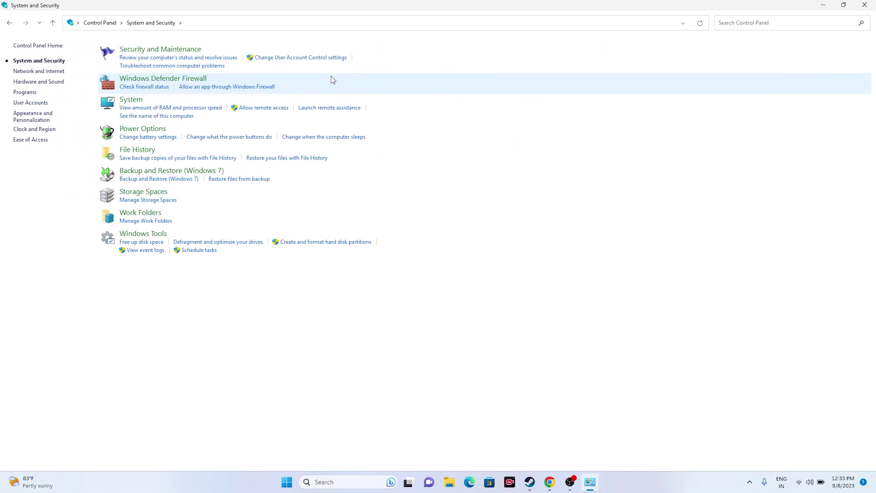
click(182, 79)
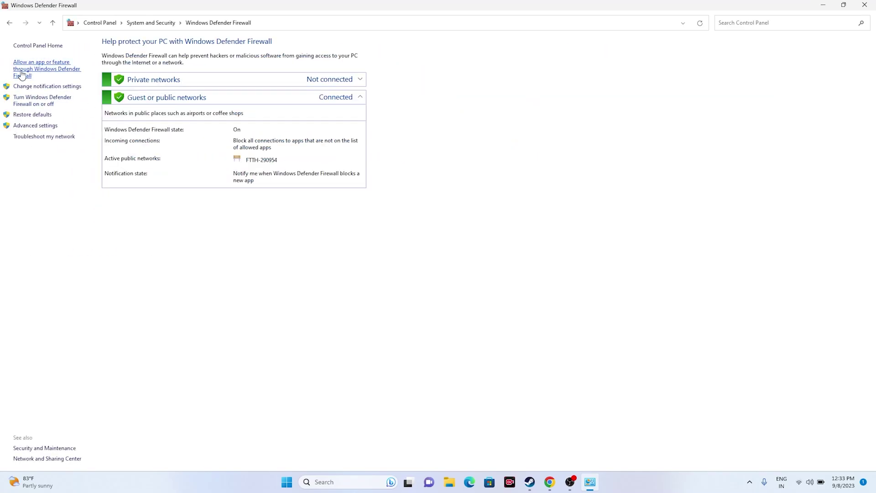
click(21, 74)
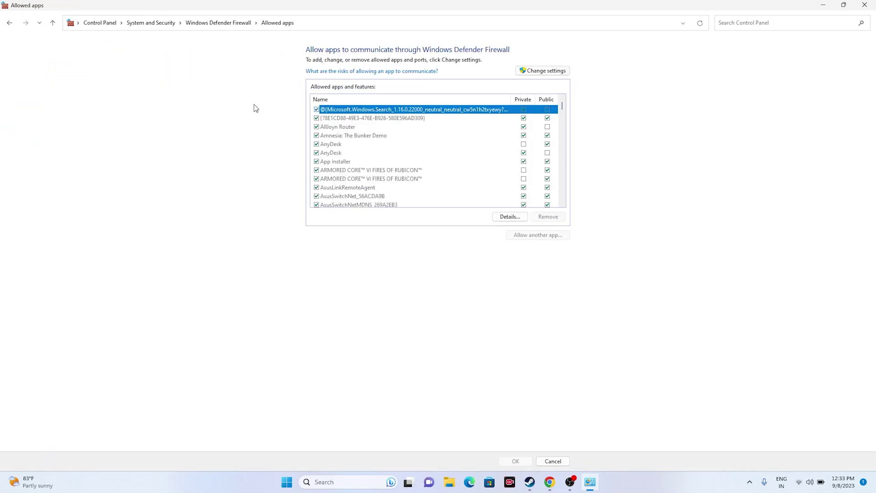
Look for SYNCED in the allowed apps list and check its private and public network permissions
scroll(371, 129, down, 1)
scroll(371, 129, down, 10)
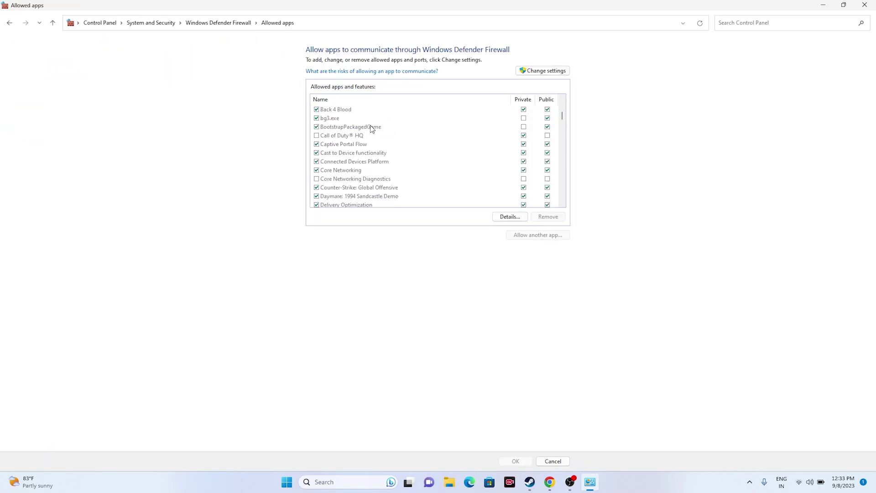
scroll(370, 129, down, 5)
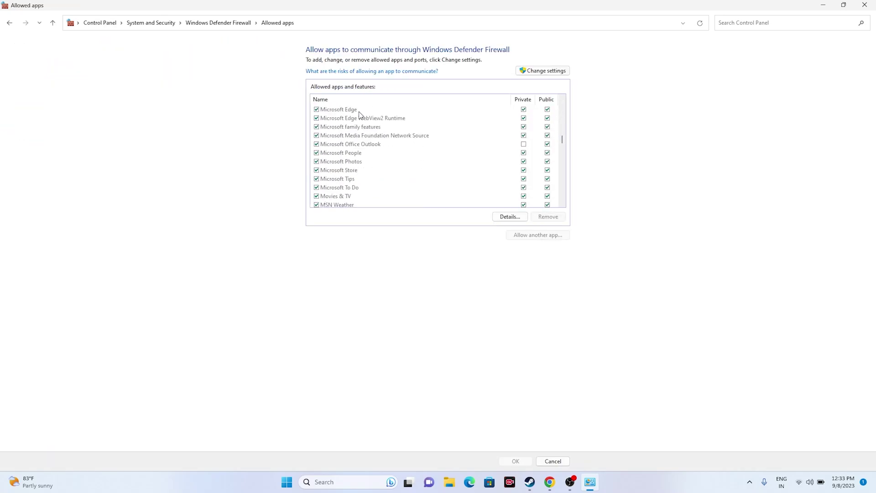
scroll(346, 138, down, 3)
scroll(350, 140, down, 8)
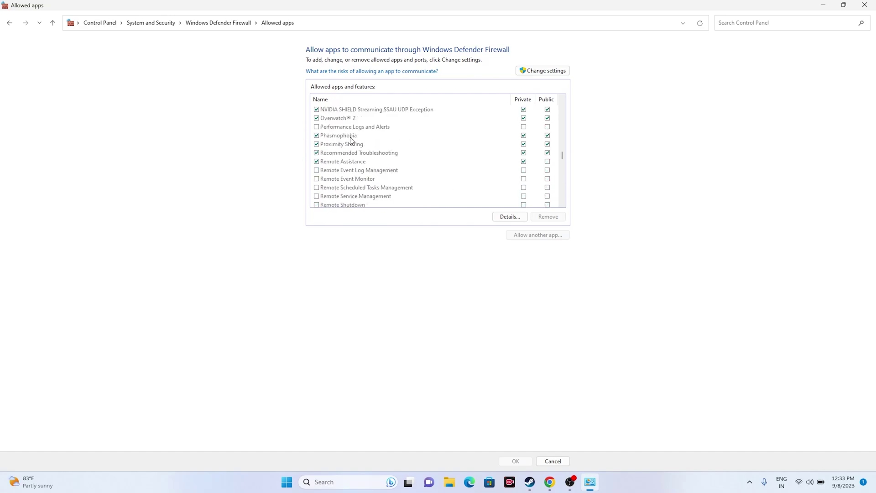
scroll(349, 152, down, 2)
scroll(349, 145, down, 2)
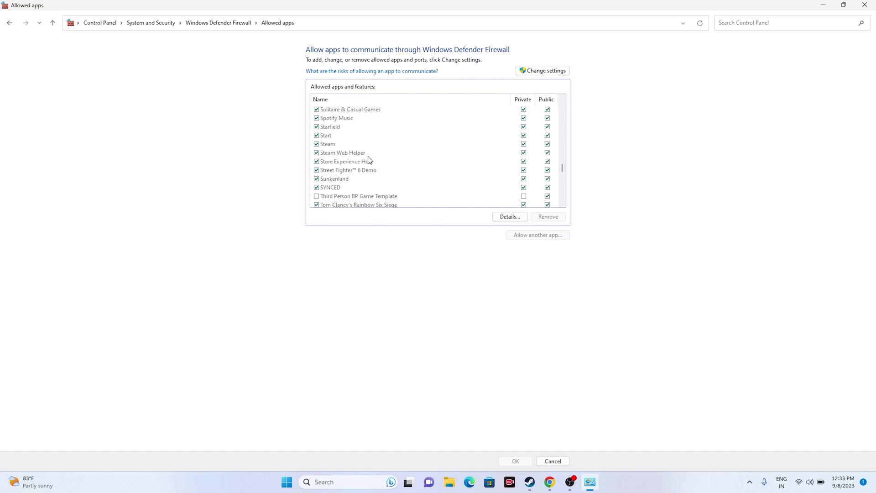
Start allowing another app through the firewall and browse to the Steam folder in C:\Program Files (x86)
click(535, 71)
click(535, 234)
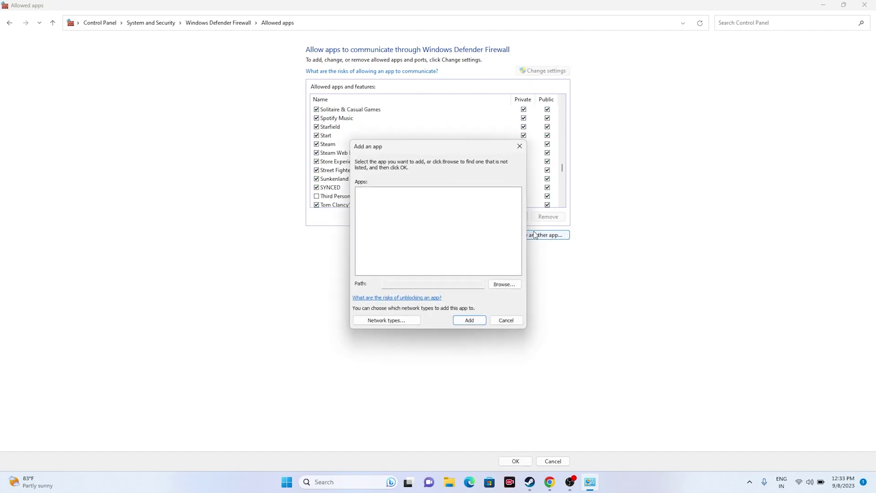
click(504, 283)
click(383, 330)
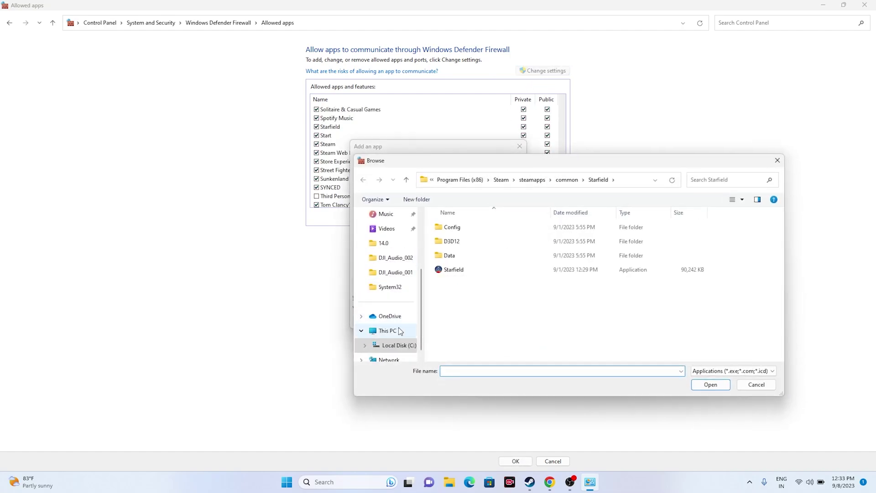
double_click(500, 237)
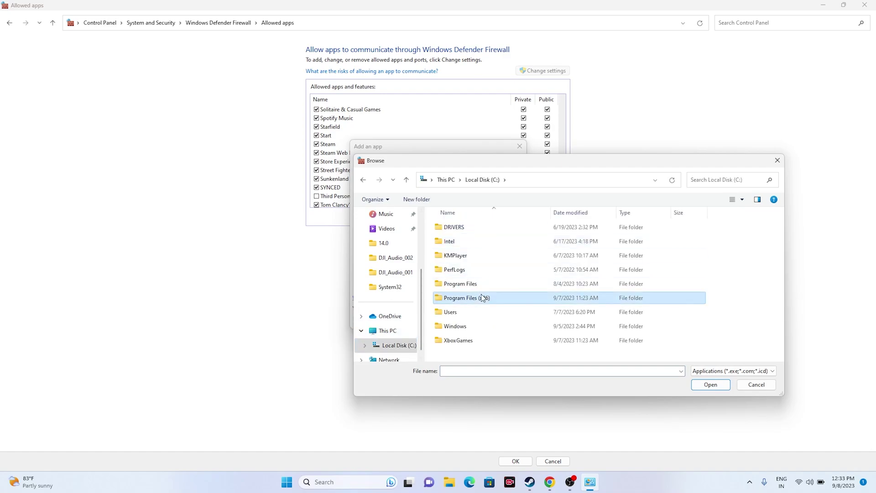
double_click(483, 296)
scroll(482, 272, down, 6)
scroll(479, 267, up, 2)
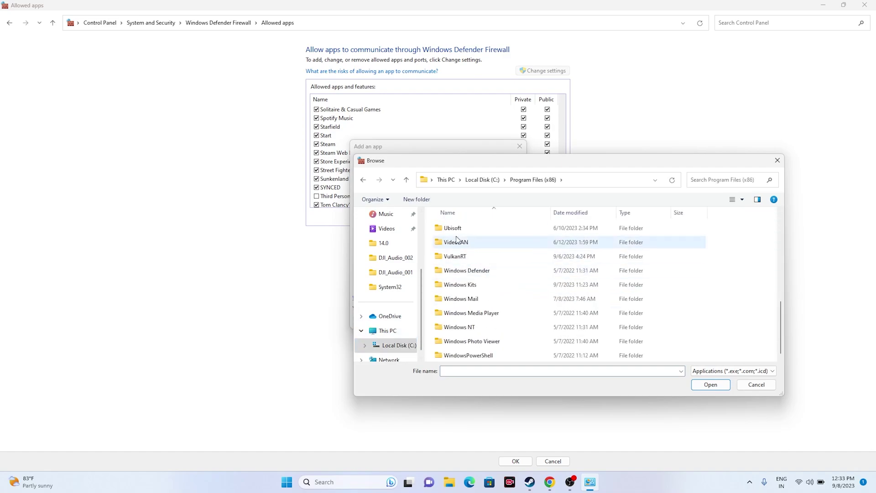
double_click(466, 254)
scroll(467, 251, down, 6)
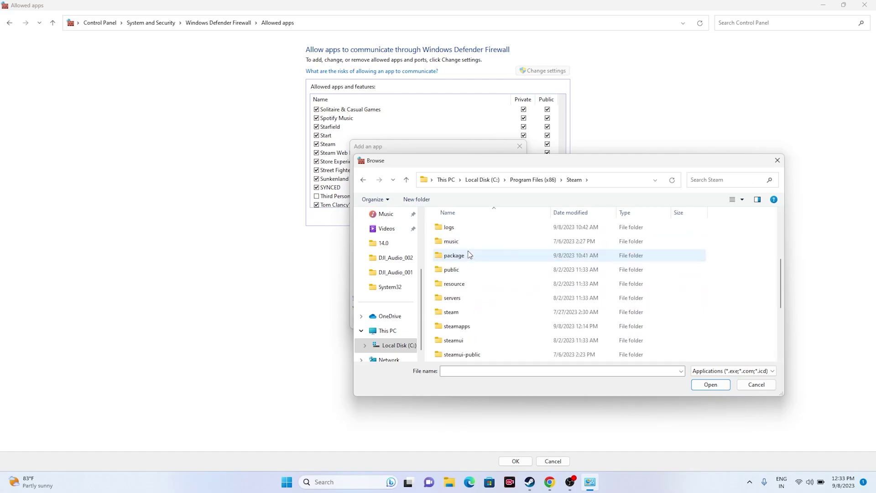
Add the SYNCED application from steamapps\common\SYNCED to the firewall's allowed apps and close Control Panel
scroll(480, 249, up, 1)
double_click(480, 240)
double_click(472, 228)
scroll(484, 265, down, 1)
scroll(486, 273, down, 6)
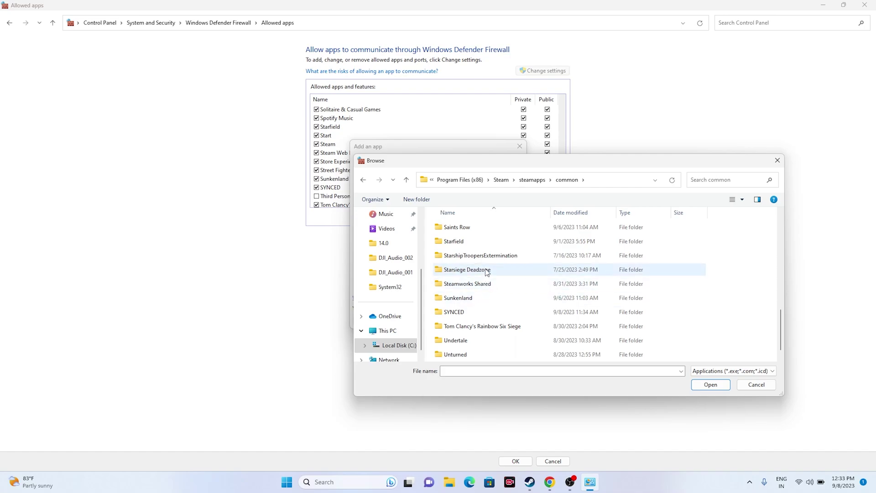
scroll(486, 276, down, 1)
double_click(473, 298)
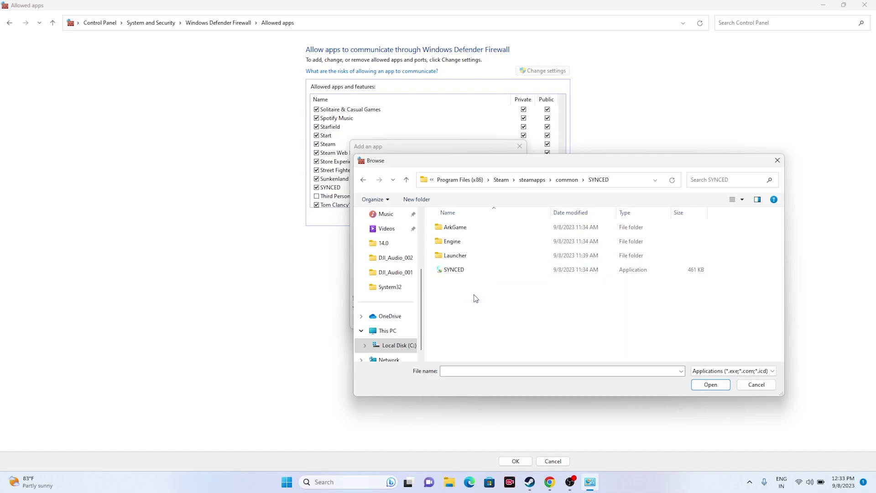
click(477, 270)
click(696, 385)
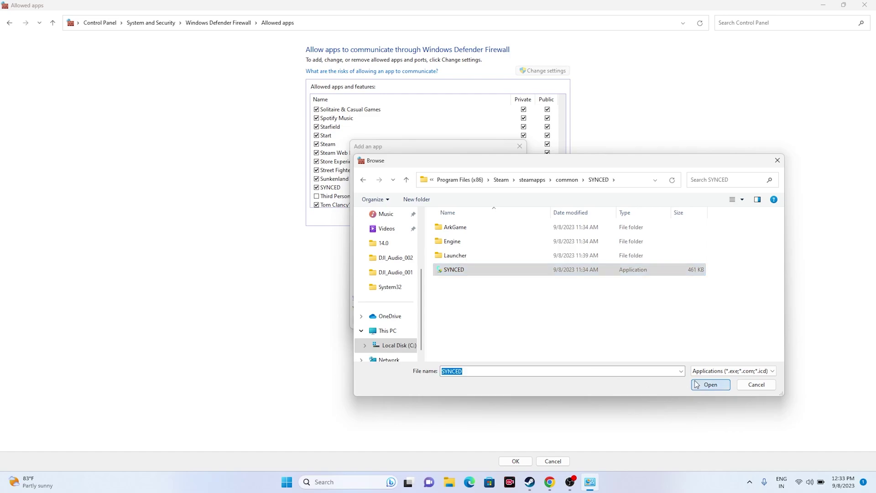
click(465, 320)
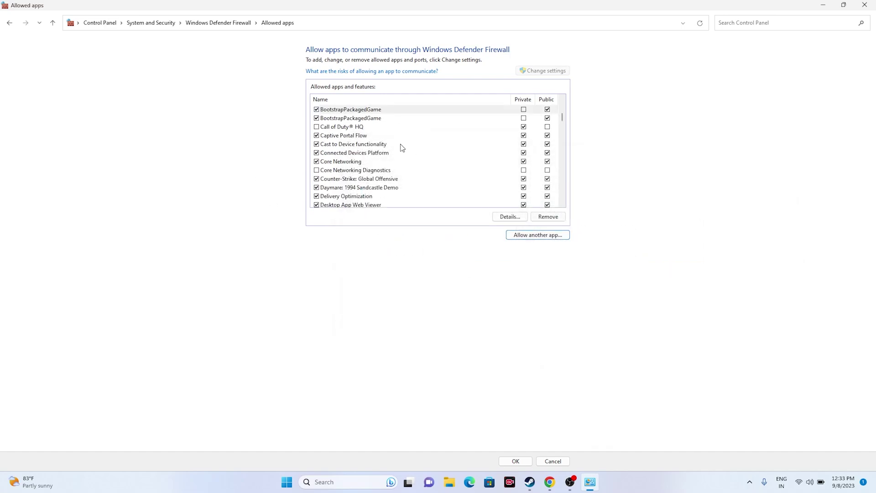
click(864, 6)
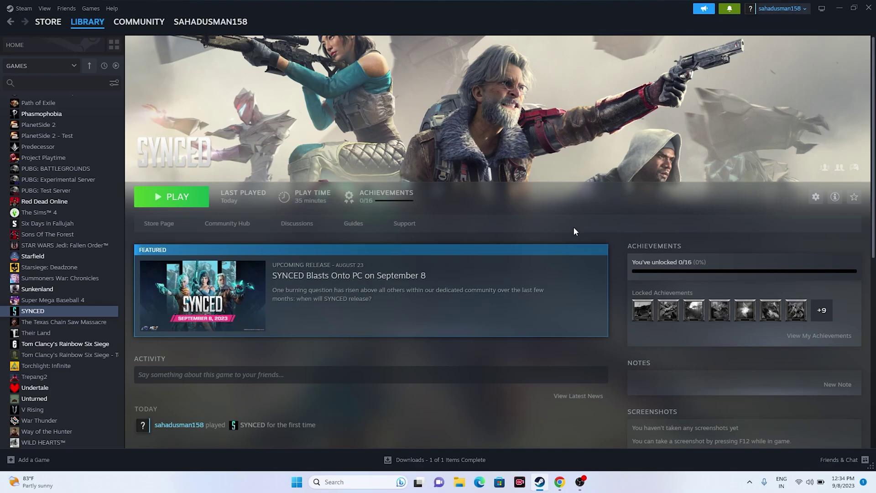
Minimize Steam and open the services list in System Configuration
click(838, 9)
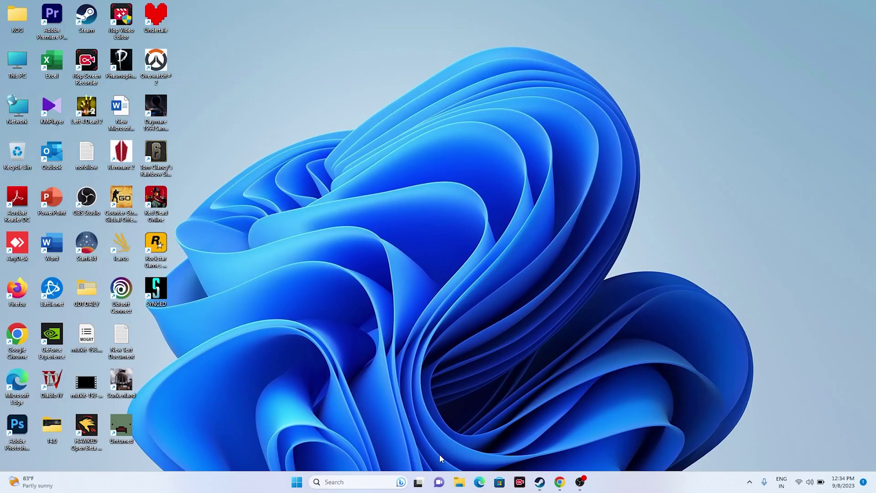
click(372, 488)
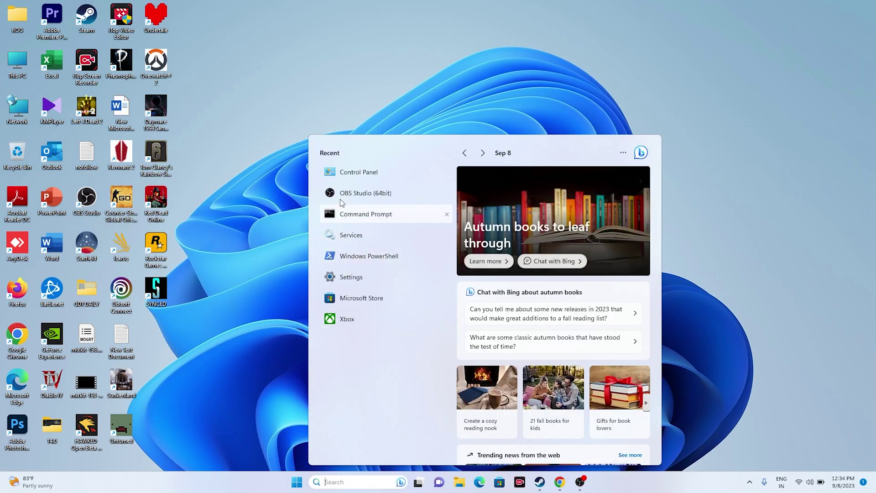
text(s)
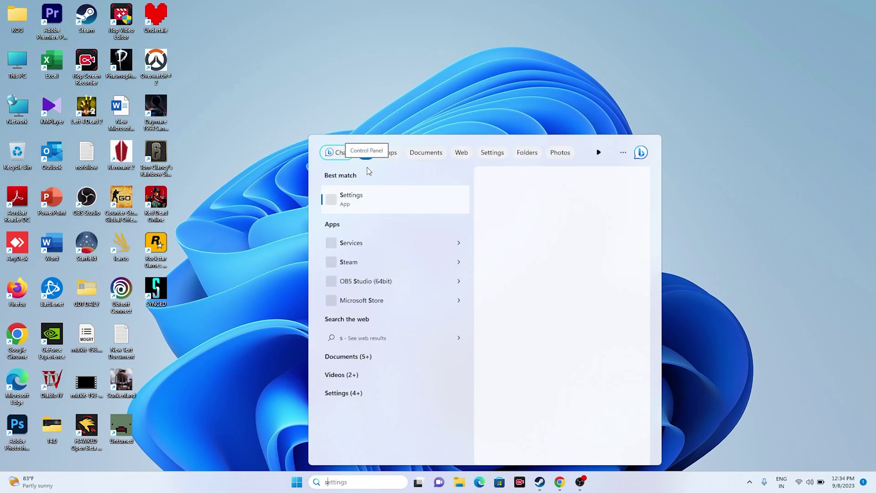
text(ystem)
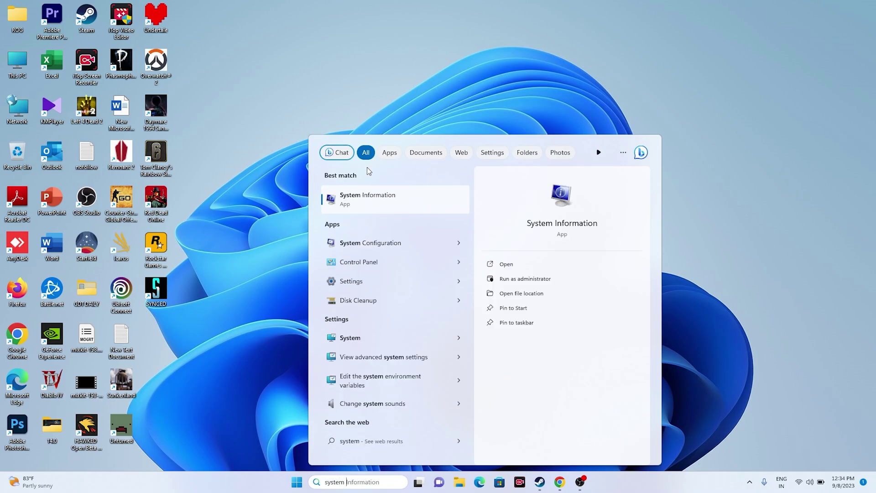
click(370, 242)
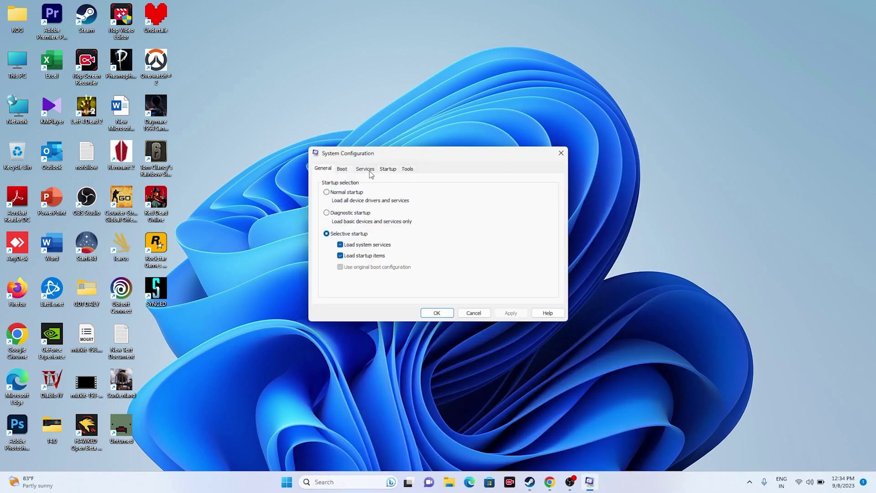
click(366, 169)
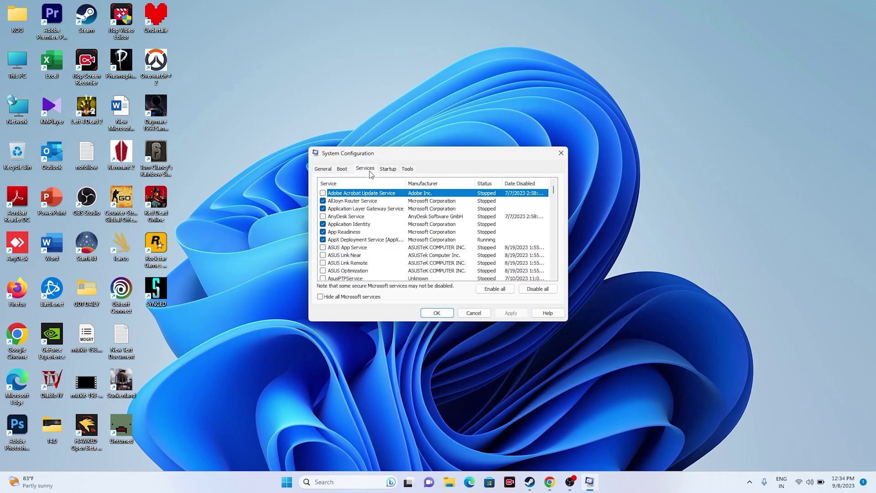
Hide all Microsoft services in the services list and apply the configuration without restarting the computer
click(342, 302)
click(511, 313)
click(437, 314)
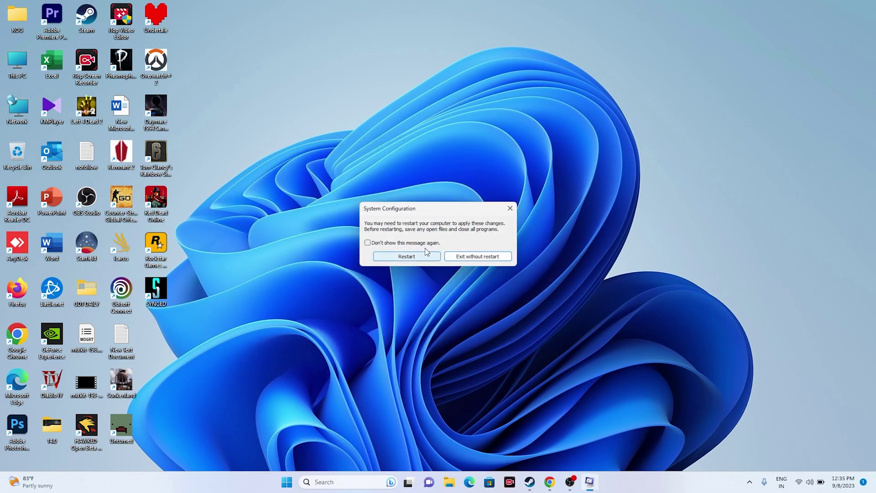
click(480, 258)
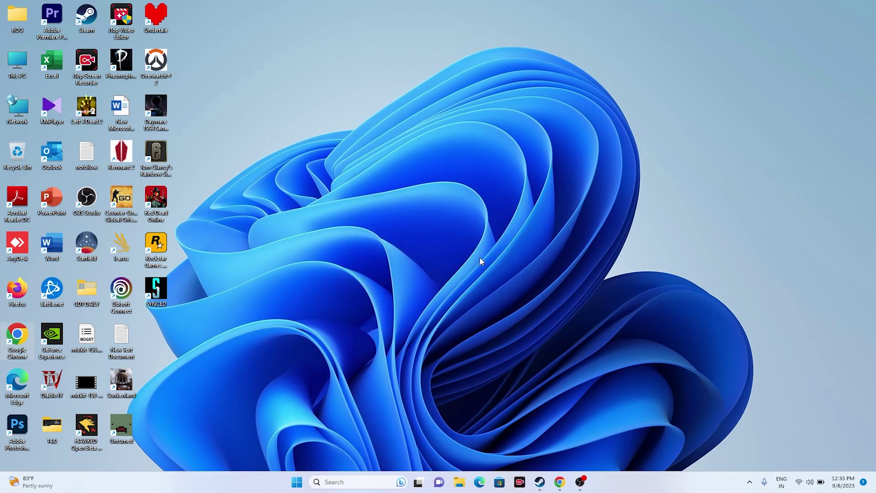
Switch to Steam and open the properties of SYNCED from the game library
click(540, 482)
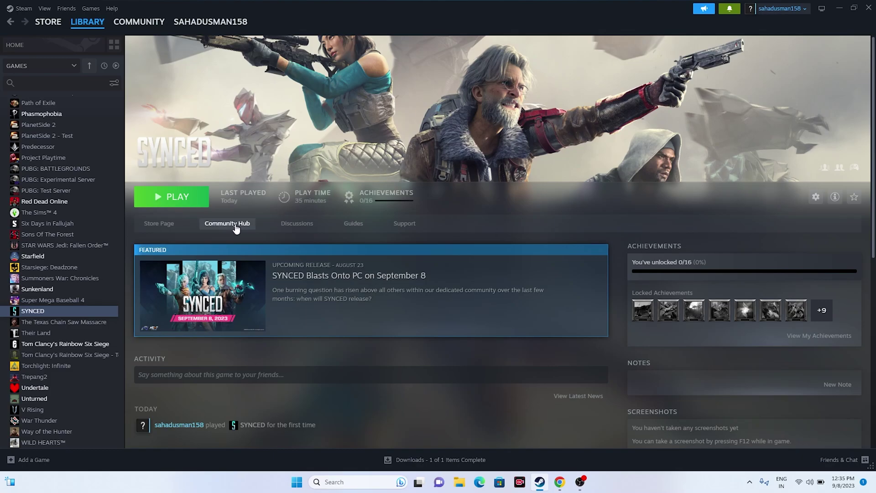
right_click(43, 315)
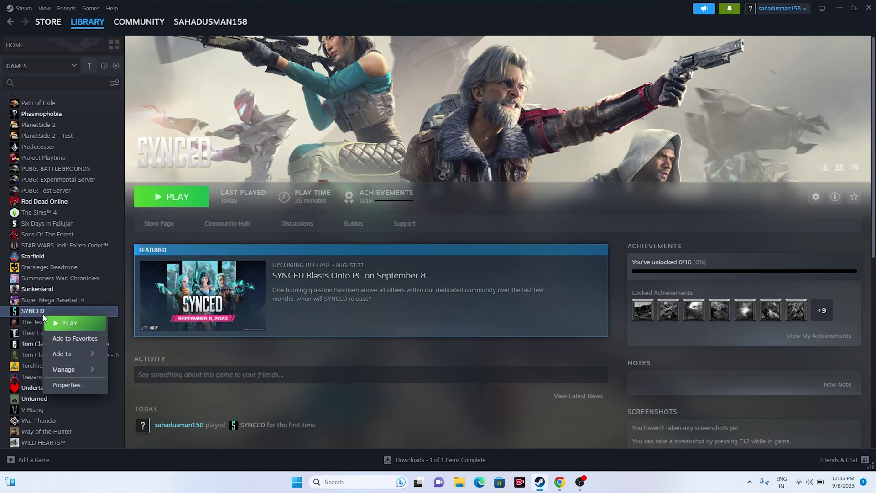
click(64, 384)
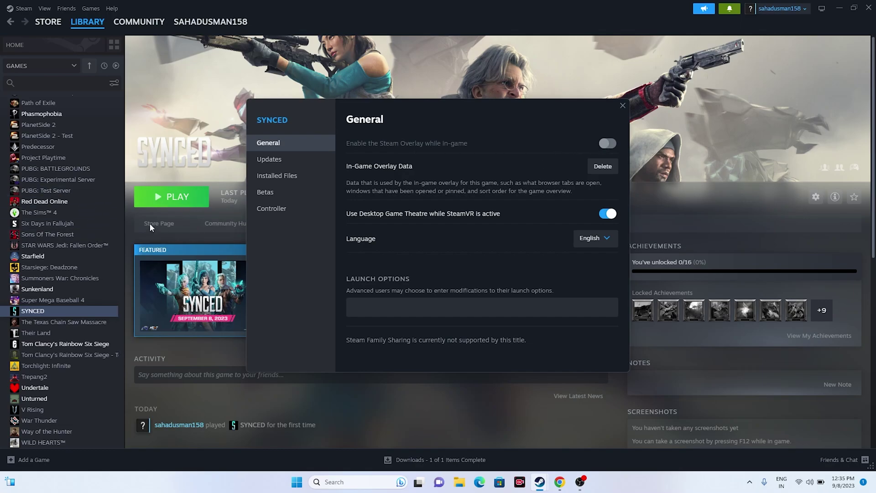
drag(417, 101, 513, 125)
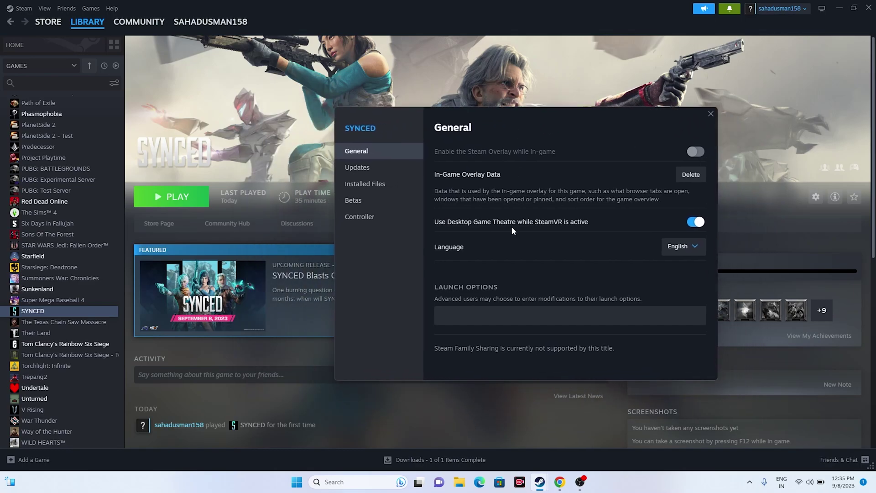
Set SYNCED's launch options to -dx12, trying -dx11 first, and minimize Steam
click(448, 311)
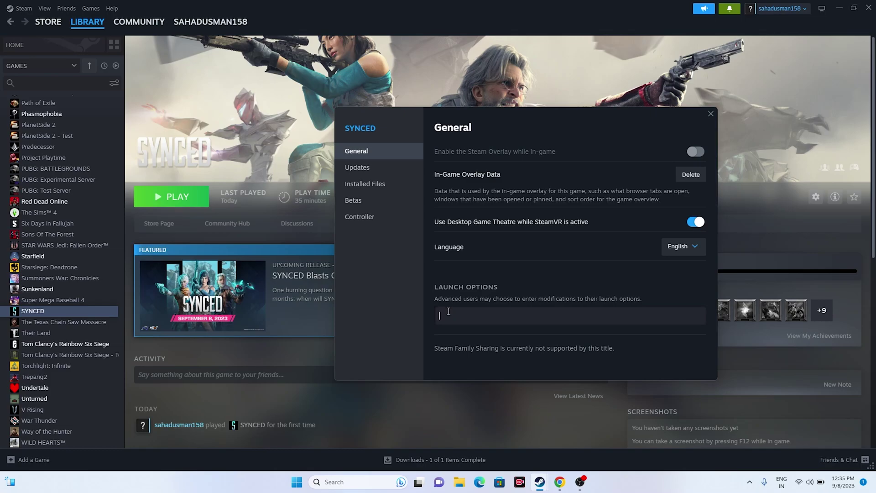
text(-dx11)
key(BackSpace)
text(2)
click(711, 114)
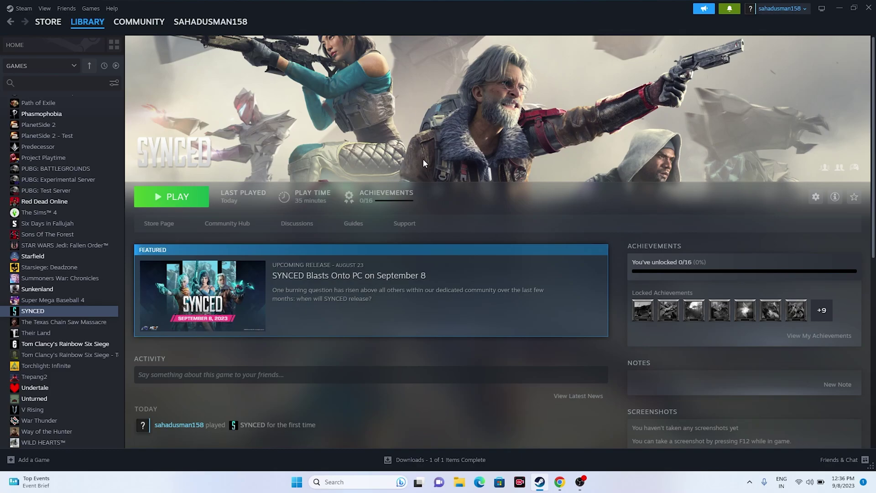
click(837, 11)
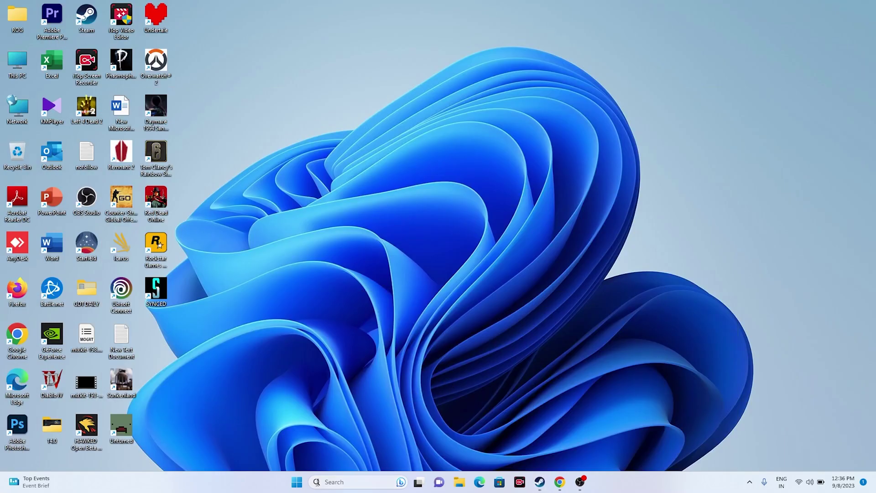
Open Task Manager full screen, examine the running apps and background processes for unneeded ones, and close it
right_click(295, 485)
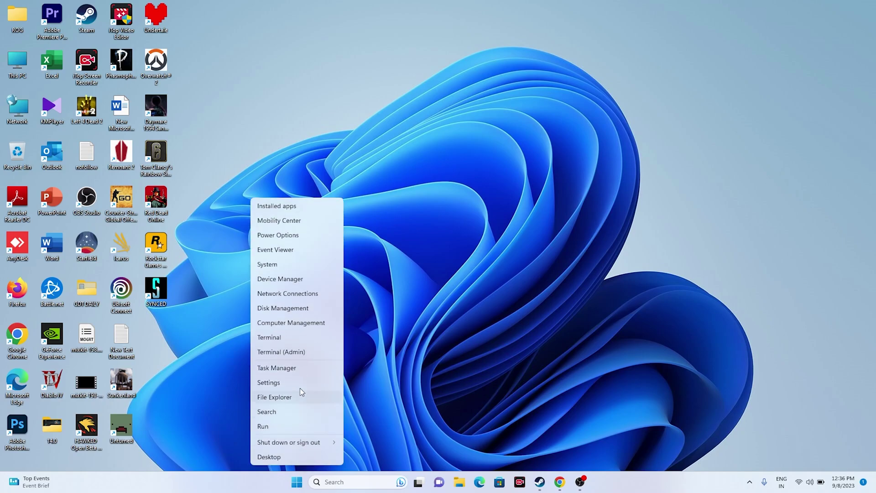
click(296, 366)
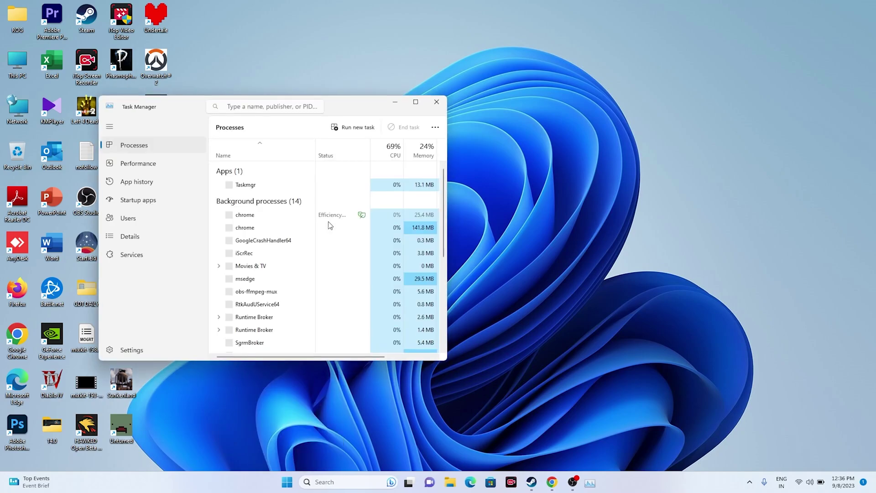
click(413, 102)
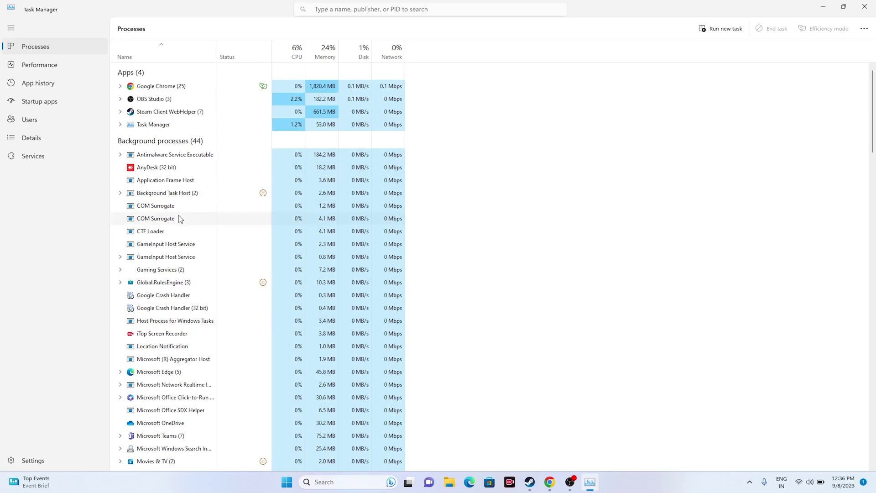
scroll(179, 215, down, 4)
scroll(179, 220, up, 4)
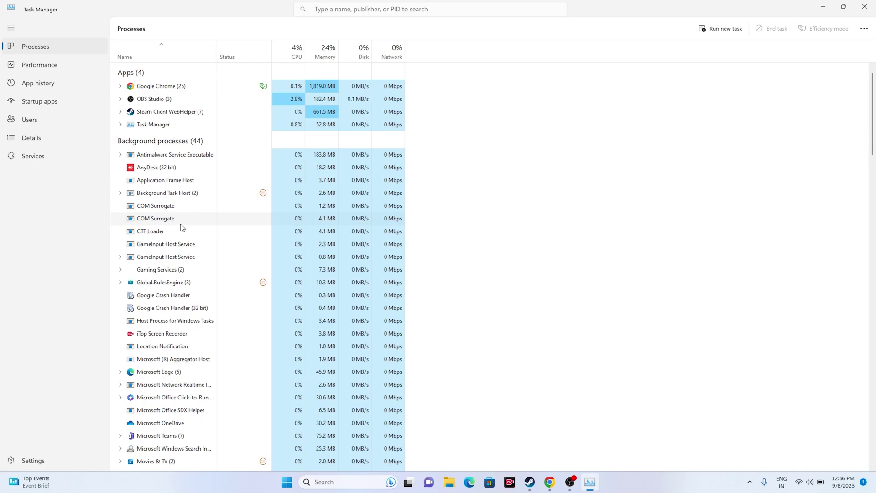
scroll(183, 221, down, 5)
scroll(191, 219, up, 5)
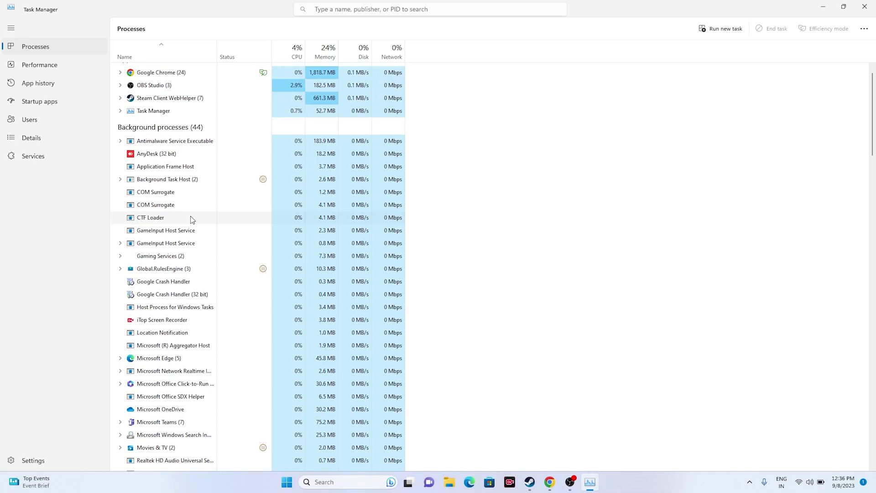
click(864, 7)
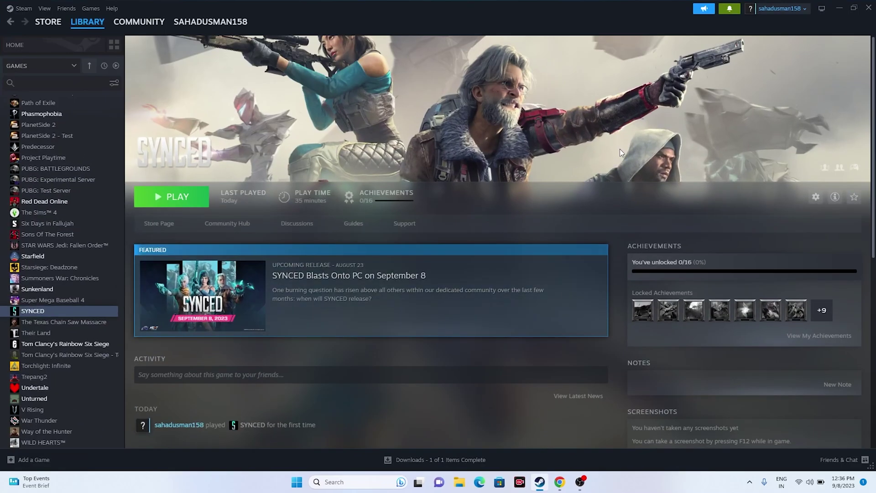
Minimize Steam, search Windows for graphics, open Graphics settings and review the apps with custom options
click(839, 8)
click(339, 485)
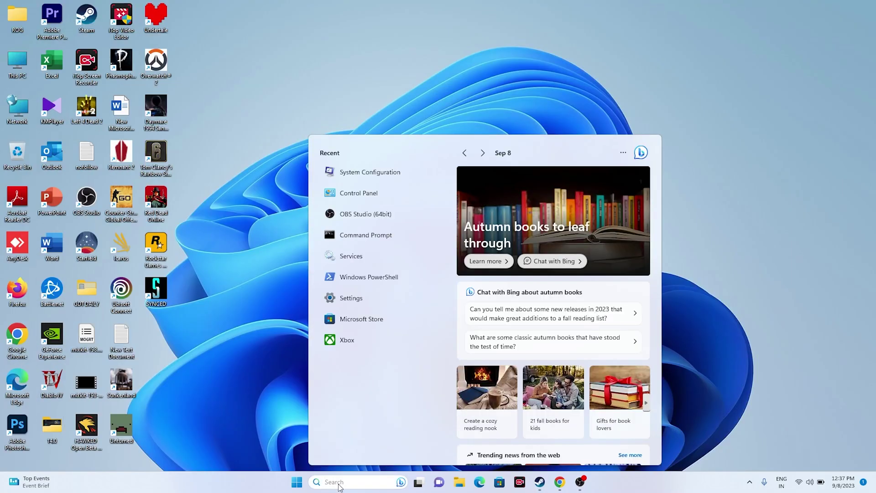
text(graphics)
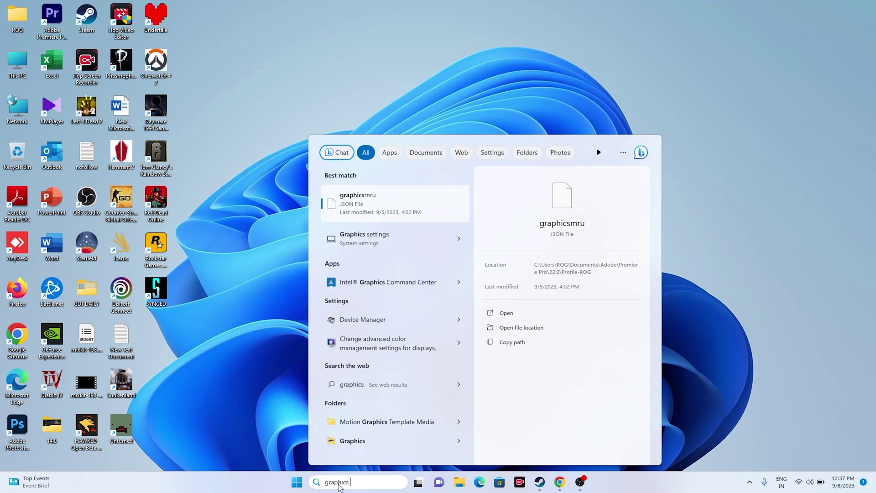
click(396, 237)
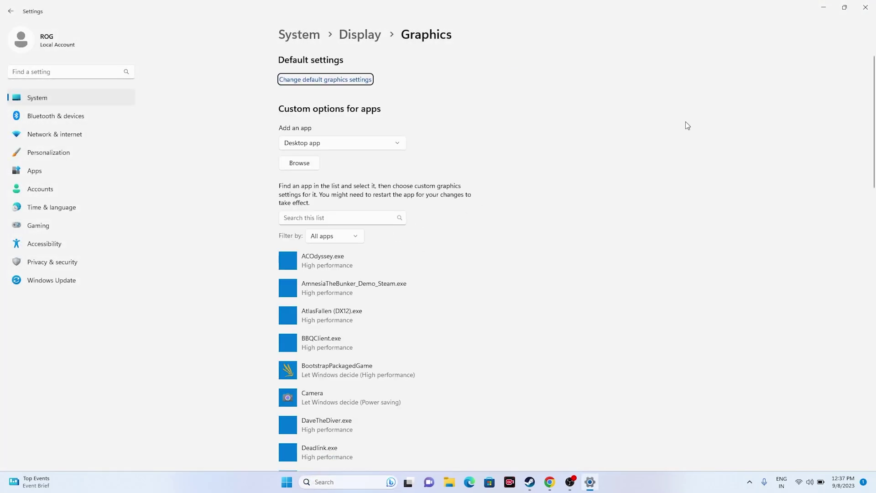
scroll(685, 121, down, 7)
scroll(685, 119, up, 7)
scroll(685, 120, down, 4)
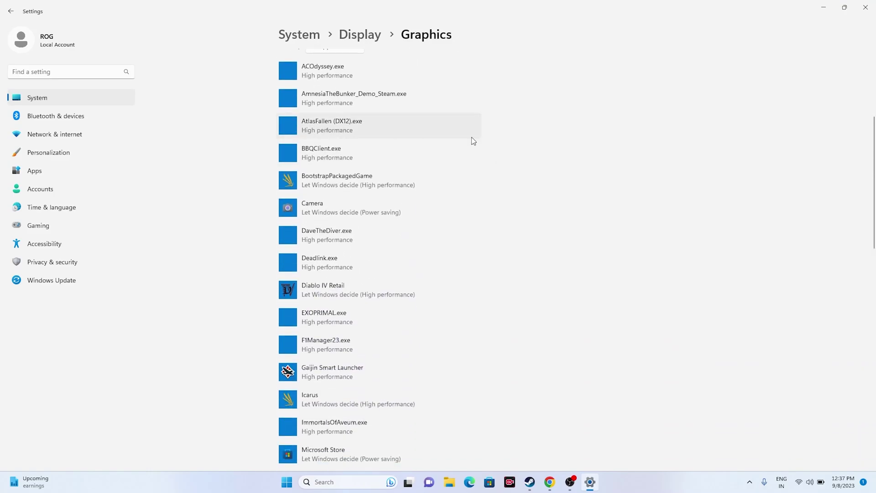
scroll(599, 144, down, 6)
scroll(600, 145, up, 7)
scroll(599, 145, up, 3)
Start adding a desktop app to the graphics options and browse to the Steam folder in C:\Program Files (x86)
click(296, 164)
click(23, 176)
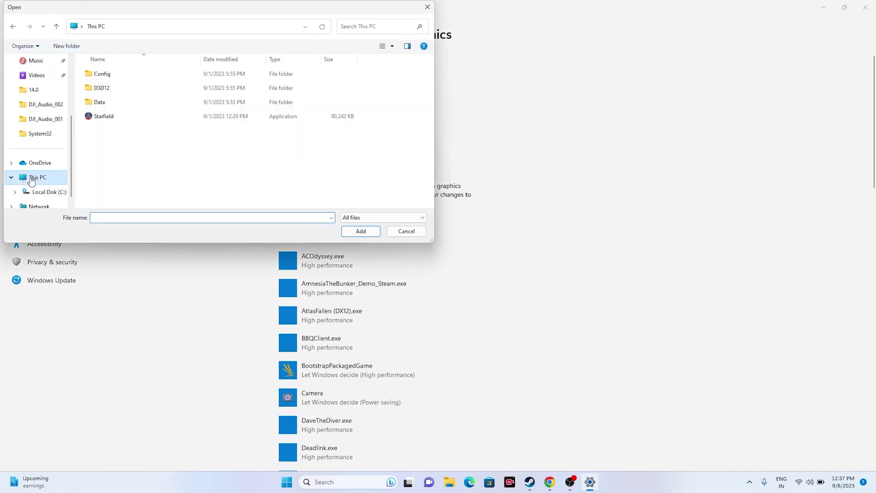
double_click(130, 80)
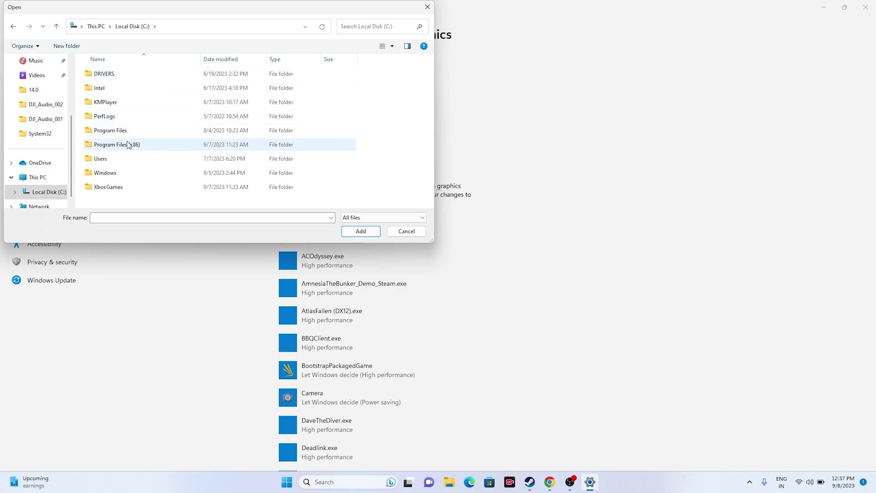
double_click(128, 144)
scroll(125, 142, down, 6)
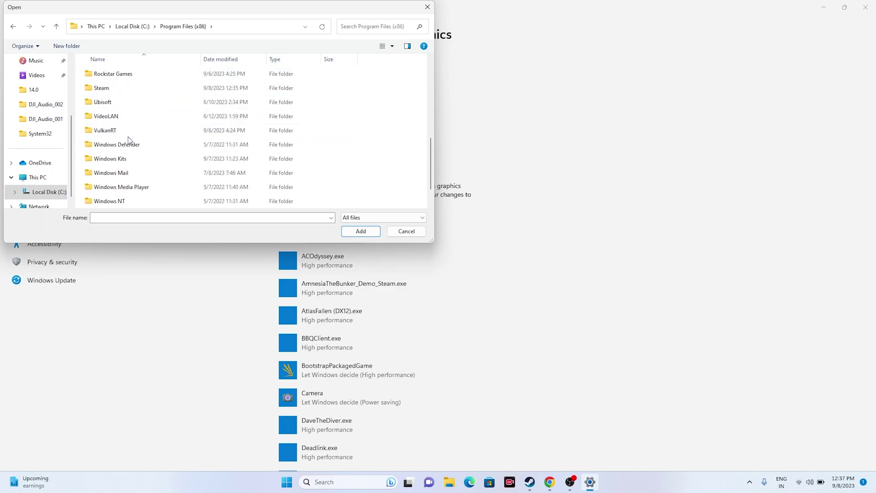
double_click(110, 89)
scroll(150, 105, down, 5)
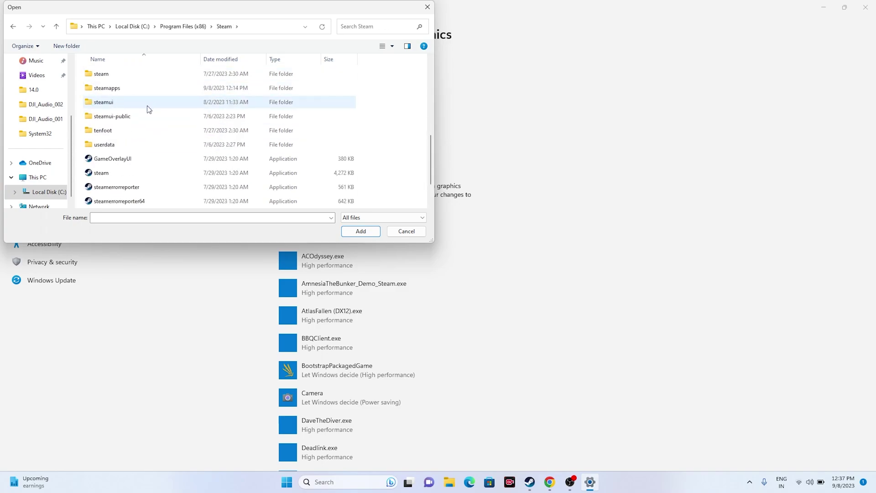
Add the SYNCED application from steamapps\common\SYNCED to the custom graphics options
click(127, 91)
double_click(127, 92)
double_click(121, 74)
scroll(151, 123, down, 3)
scroll(141, 124, down, 3)
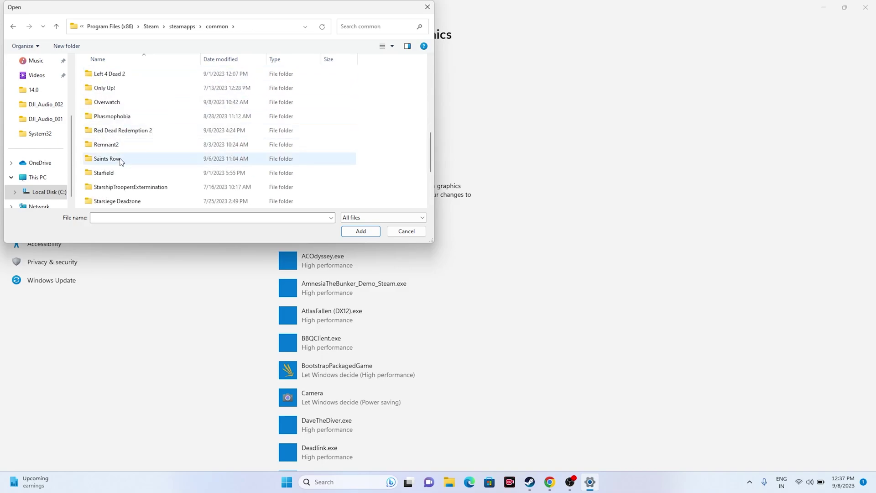
scroll(137, 141, down, 2)
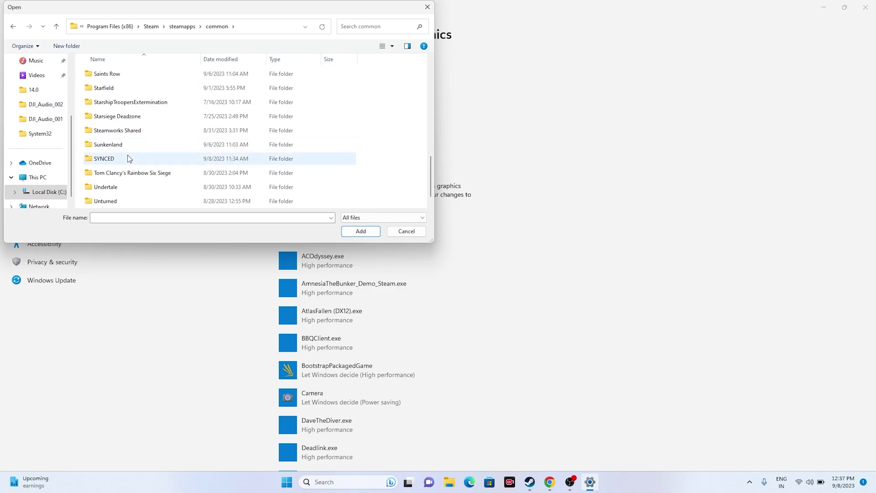
double_click(129, 158)
click(127, 118)
click(361, 231)
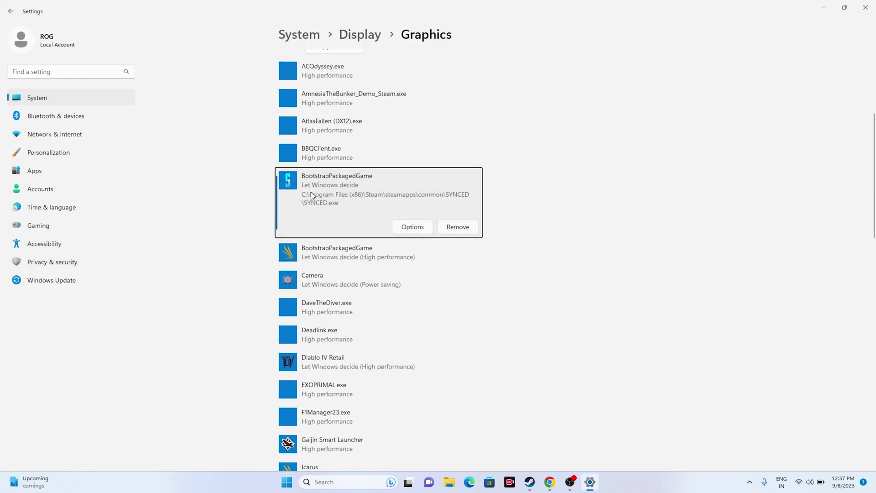
Set the graphics preference of SYNCED.exe to High performance, save it and close Settings
click(405, 230)
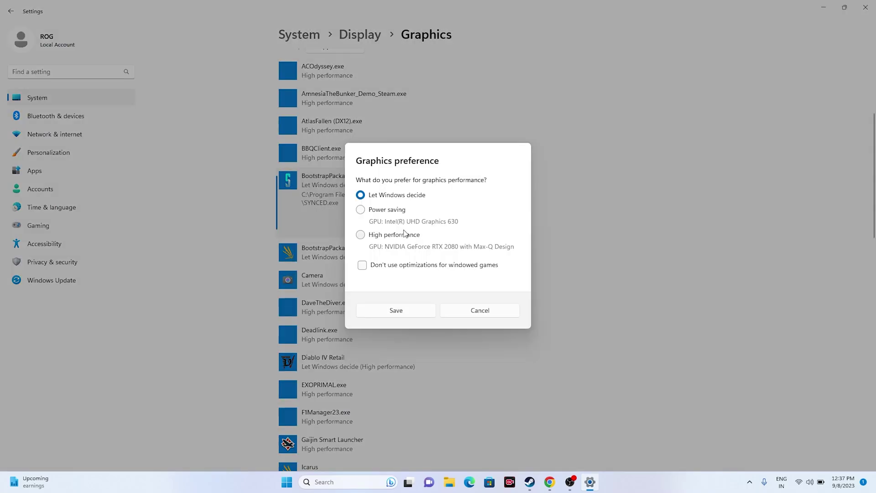
click(361, 234)
click(396, 311)
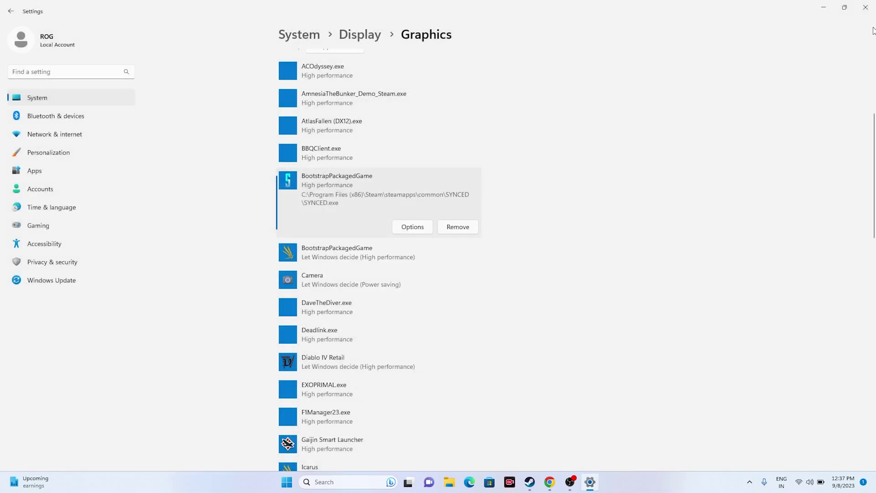
click(866, 7)
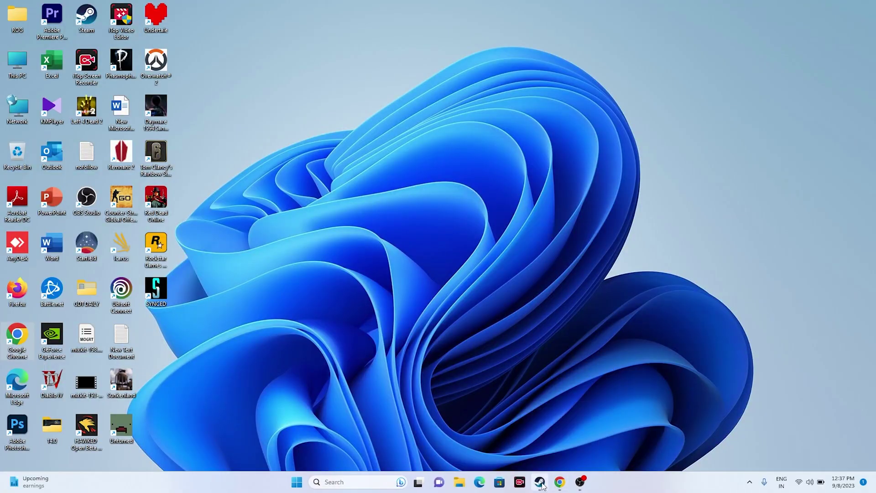
Switch to Chrome, decline push notifications on NVIDIA's GeForce Drivers page and view the manual driver search
click(540, 482)
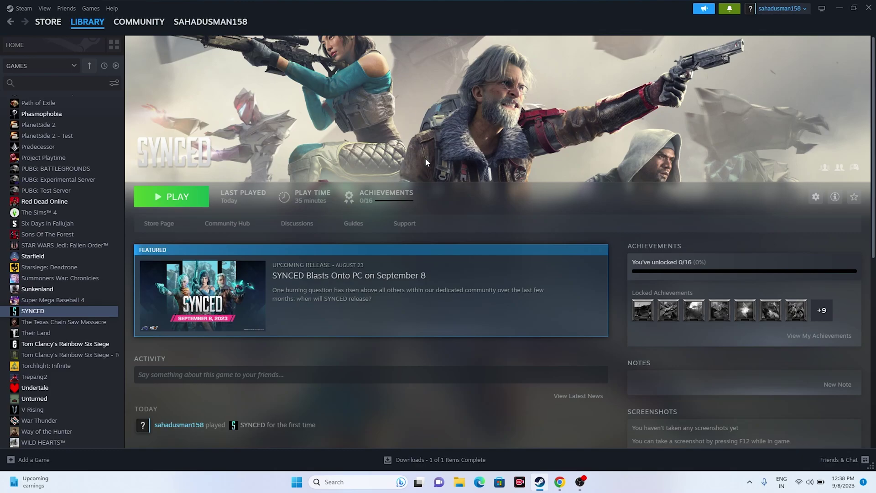
click(560, 482)
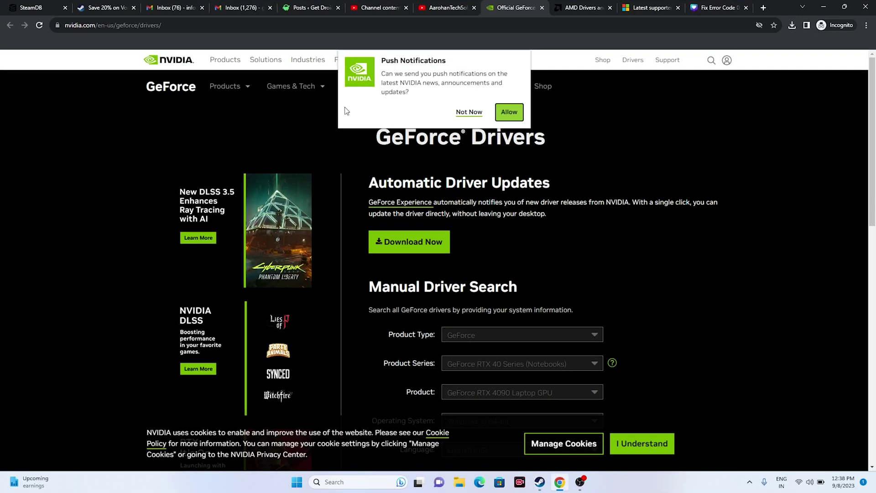
click(469, 111)
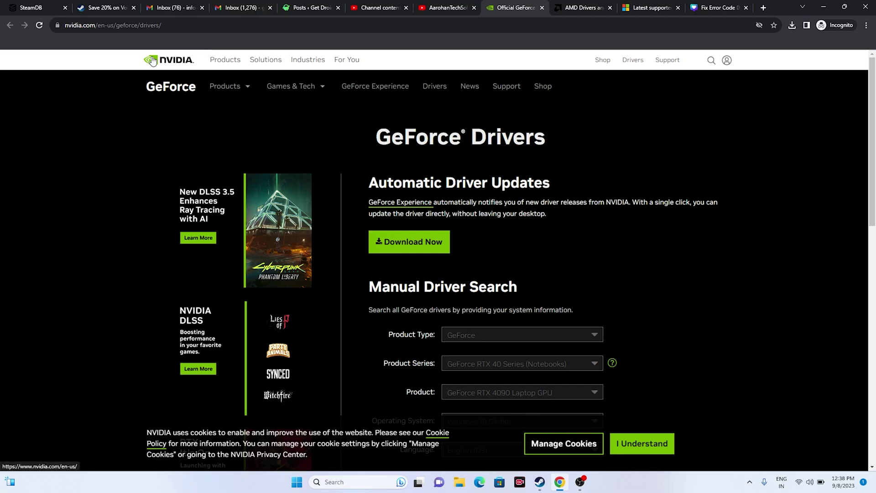
scroll(731, 162, down, 3)
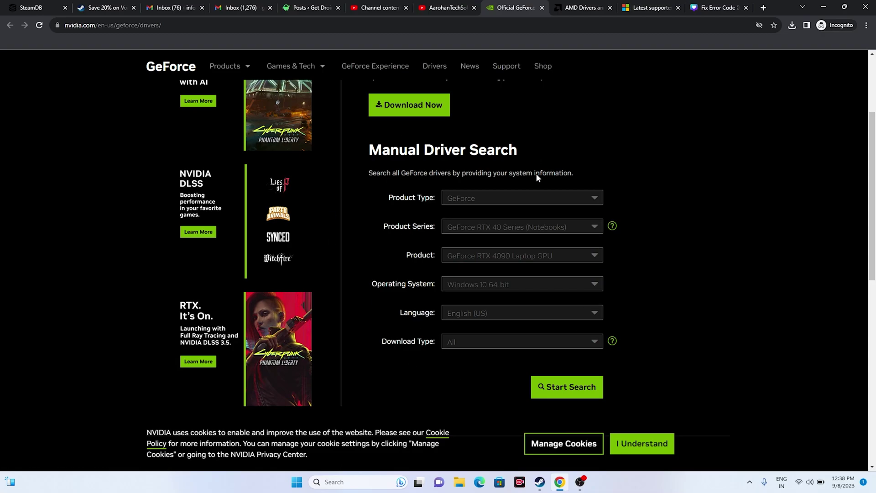
Look up AMD's graphics driver page for the Radeon RX 7600S in the RX 7000S Series, and return to the GeForce Drivers page
click(568, 8)
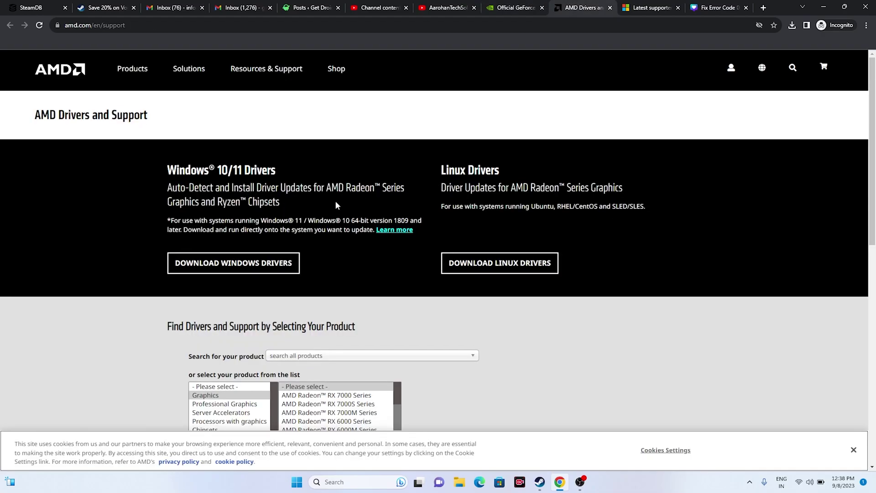
scroll(336, 205, down, 2)
click(219, 305)
click(328, 313)
click(421, 306)
click(542, 314)
click(223, 385)
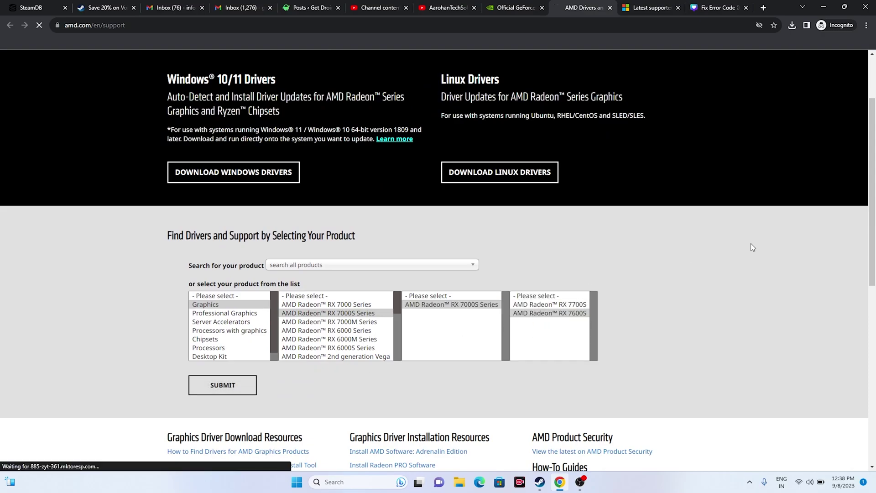
scroll(202, 277, down, 2)
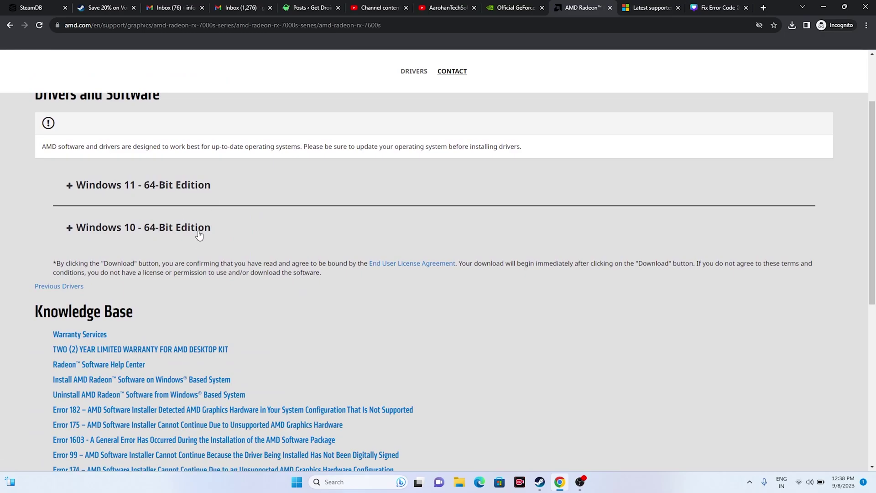
click(511, 7)
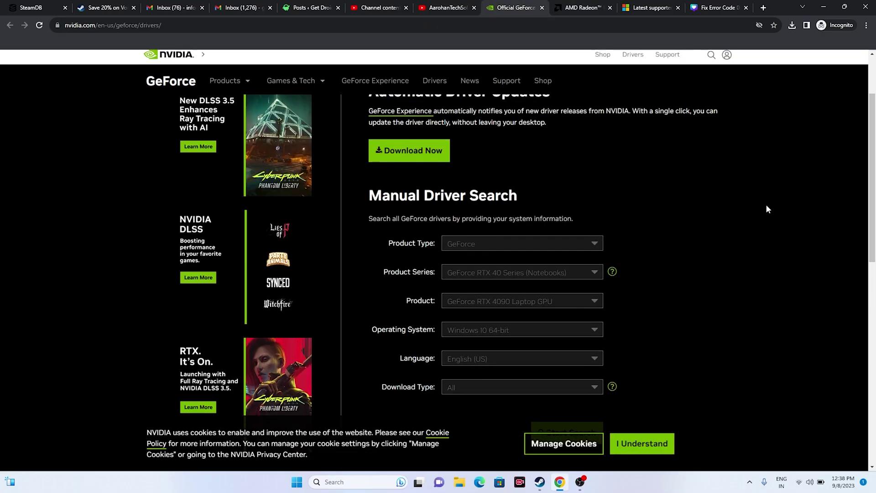
Search NVIDIA's drivers for the GeForce RTX 4090 Laptop GPU on Windows 10 64-bit, check the newest version, and minimize Chrome
scroll(770, 214, down, 2)
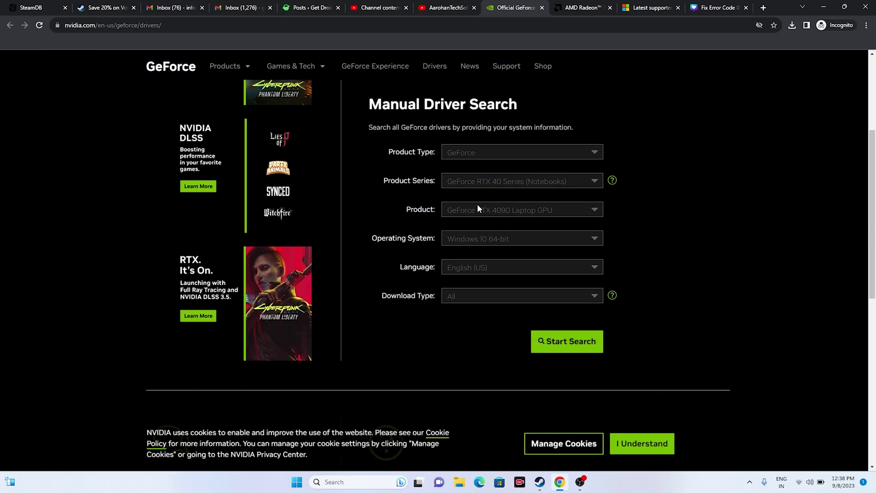
scroll(661, 201, down, 2)
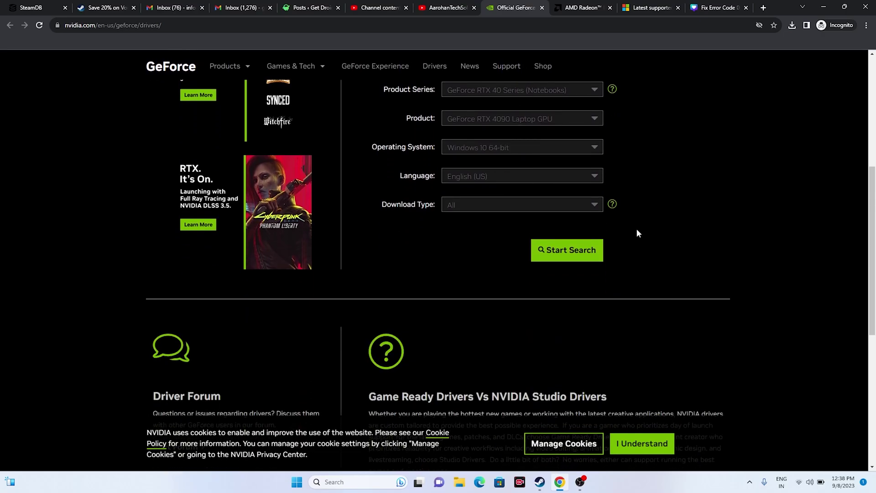
click(578, 252)
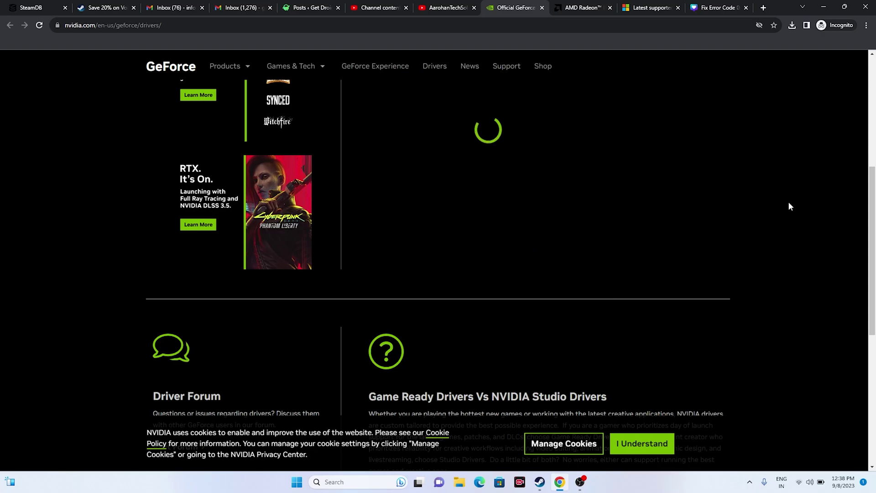
scroll(749, 145, down, 4)
drag(364, 163, 383, 165)
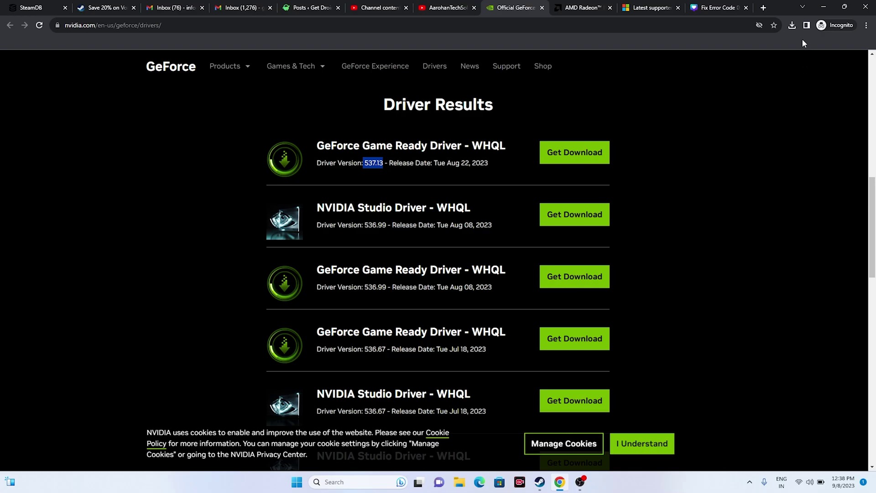
click(824, 7)
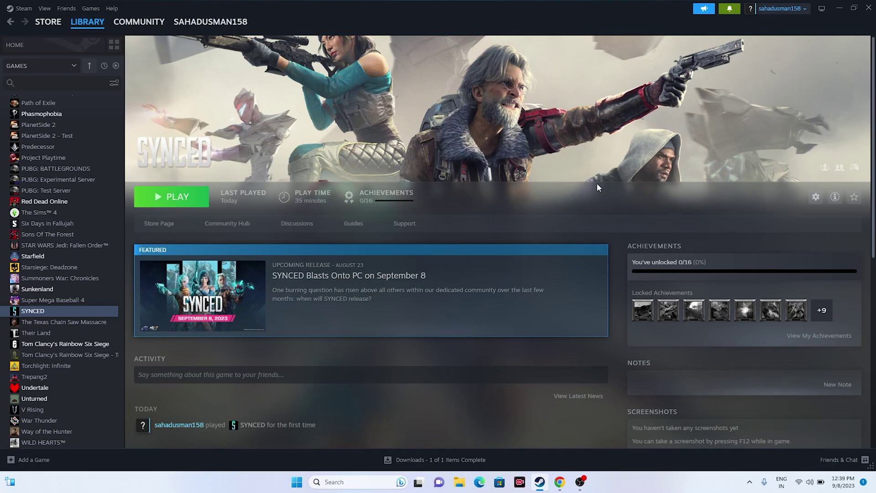
Open the virtual memory settings through the advanced system performance options and choose a custom paging file size for drive C:
click(347, 482)
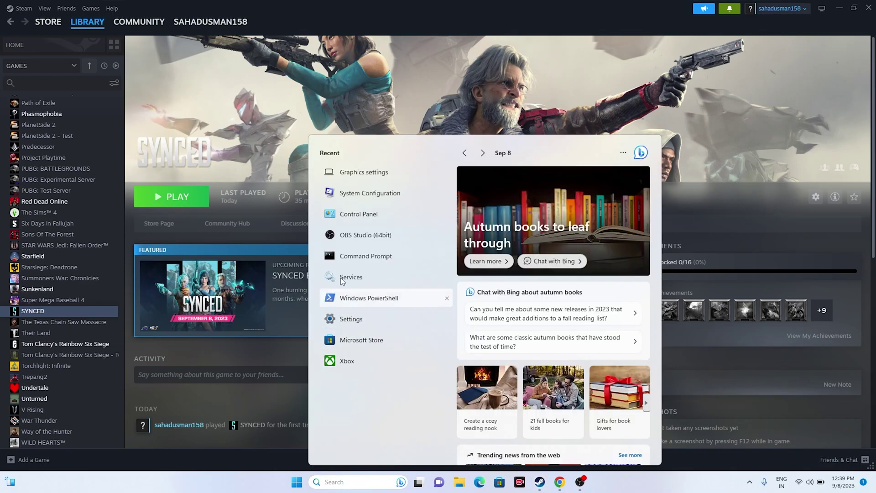
text(view)
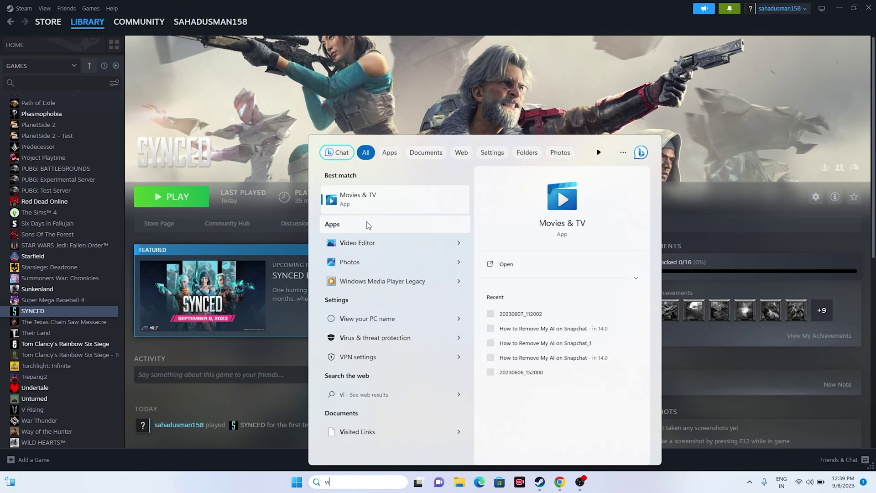
click(368, 226)
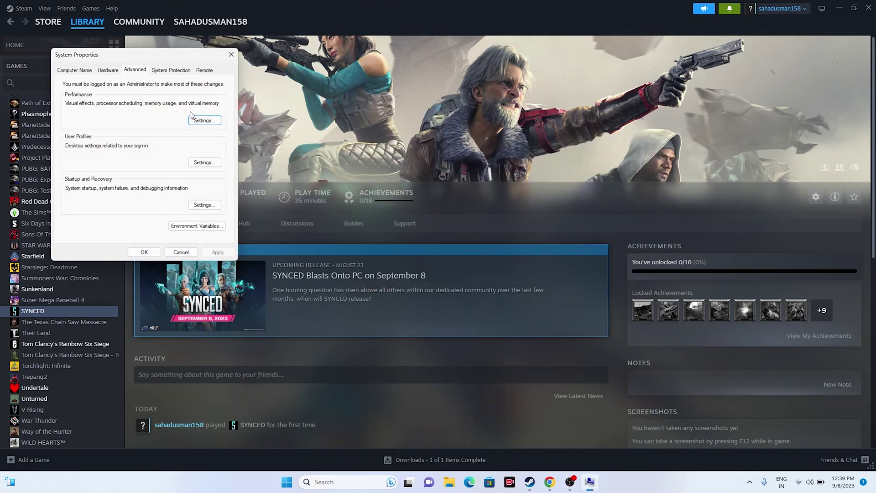
click(204, 120)
click(118, 105)
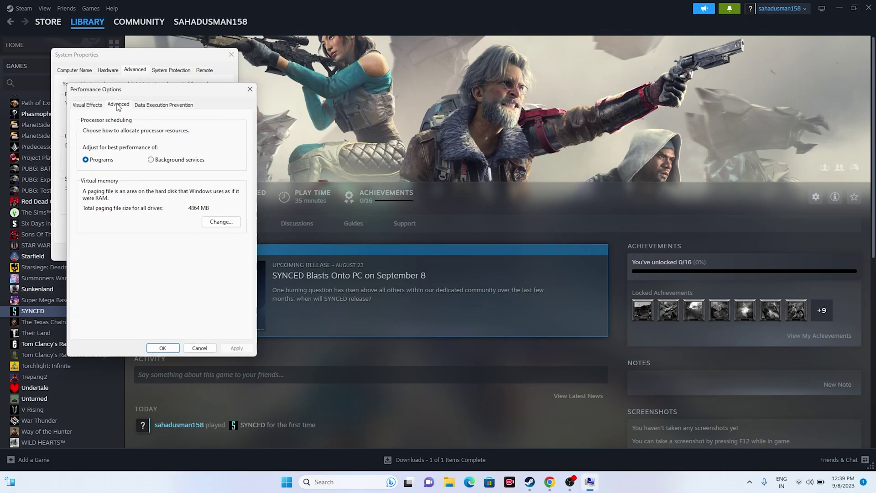
click(219, 222)
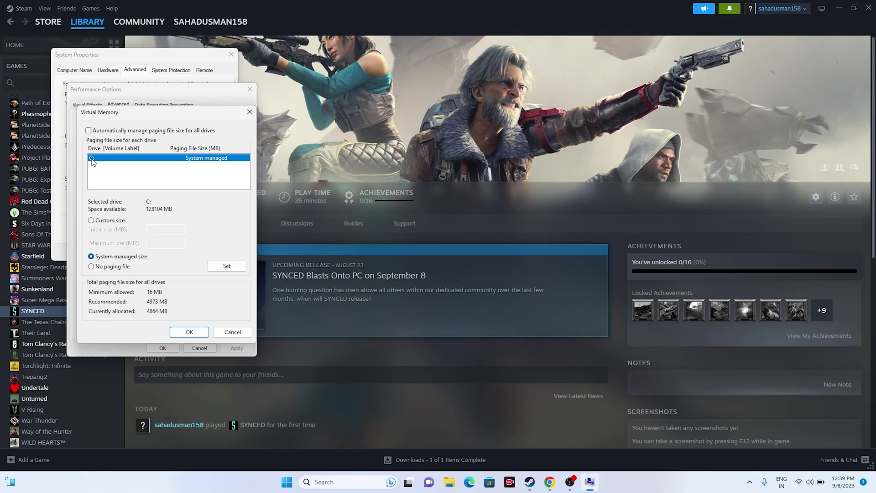
click(92, 220)
click(157, 231)
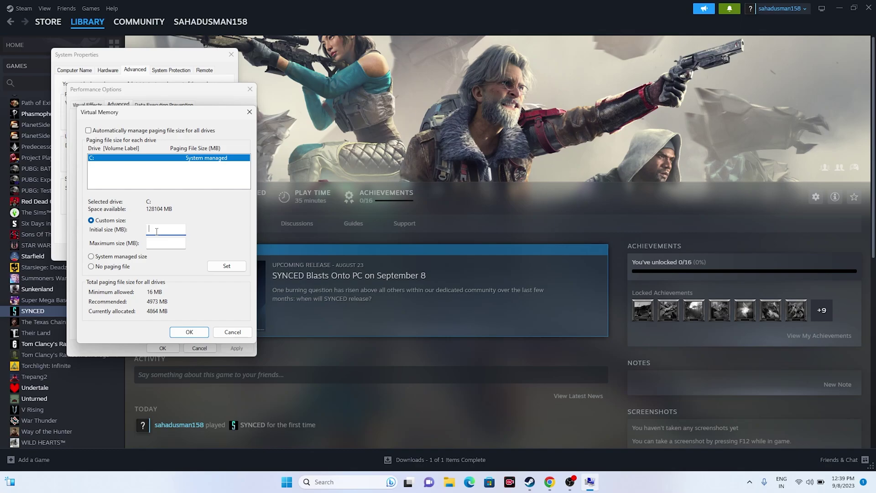
click(157, 239)
Open Calculator and multiply 32 by 1024 to convert the memory size to megabytes
click(336, 482)
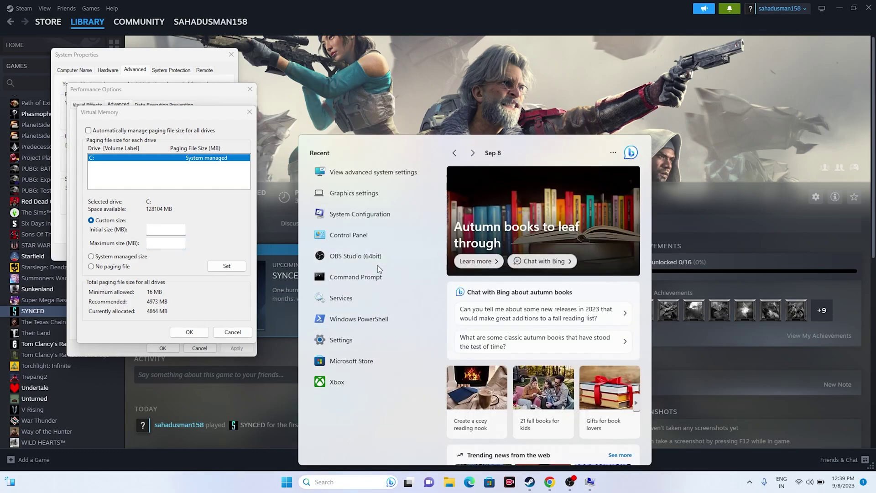
text(calculator)
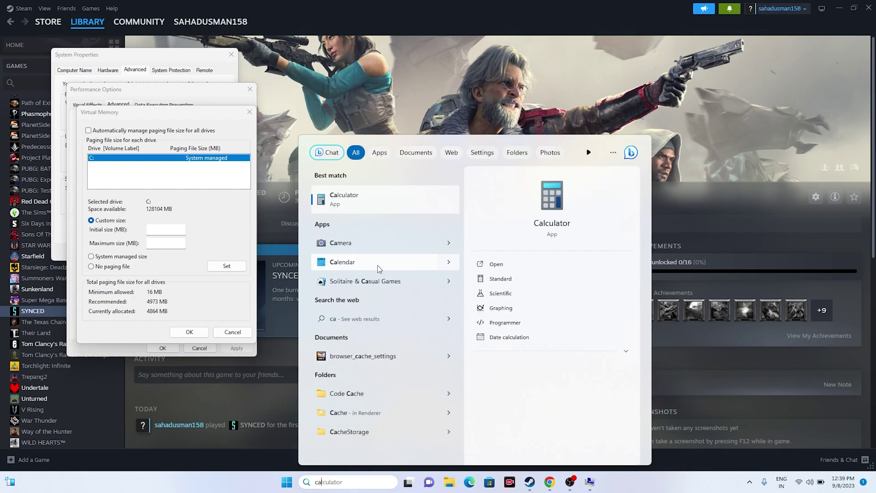
click(348, 201)
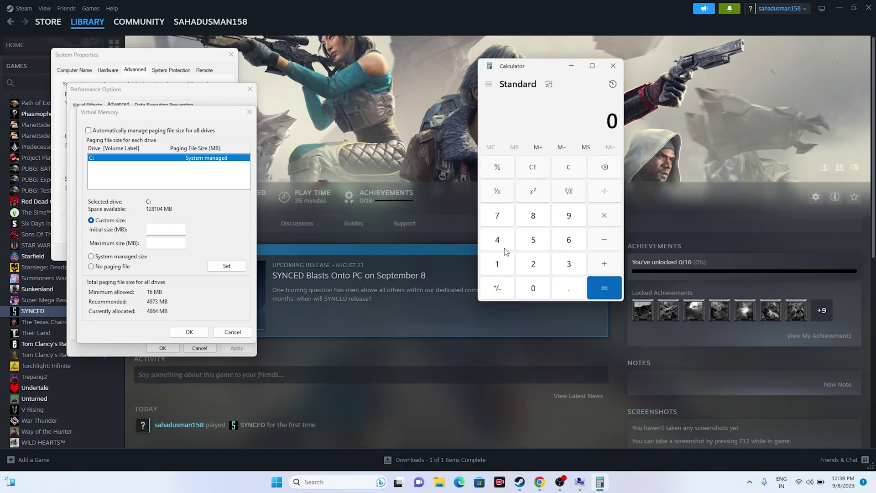
click(569, 267)
click(542, 269)
click(596, 217)
click(501, 269)
click(529, 287)
click(533, 265)
click(499, 242)
click(598, 284)
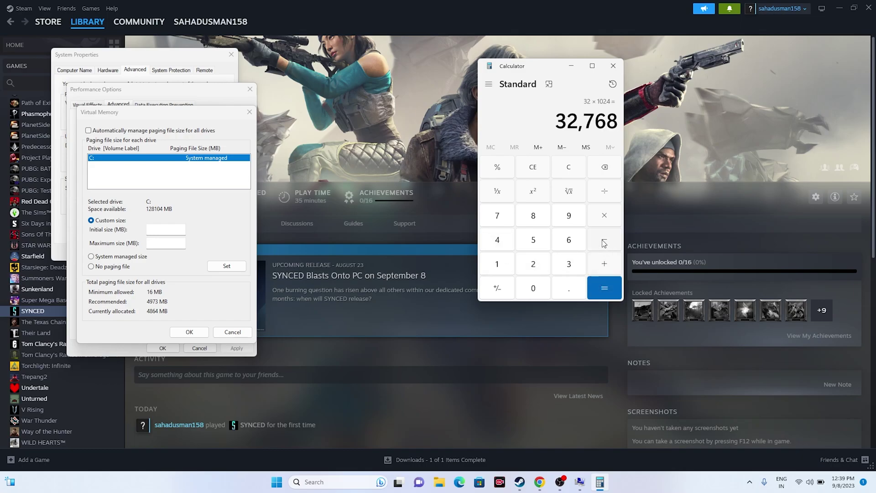
Multiply the calculated value by 1.5 and copy the result, 49,152, into the paging file's initial size
click(603, 218)
click(499, 267)
click(569, 289)
click(534, 240)
click(599, 286)
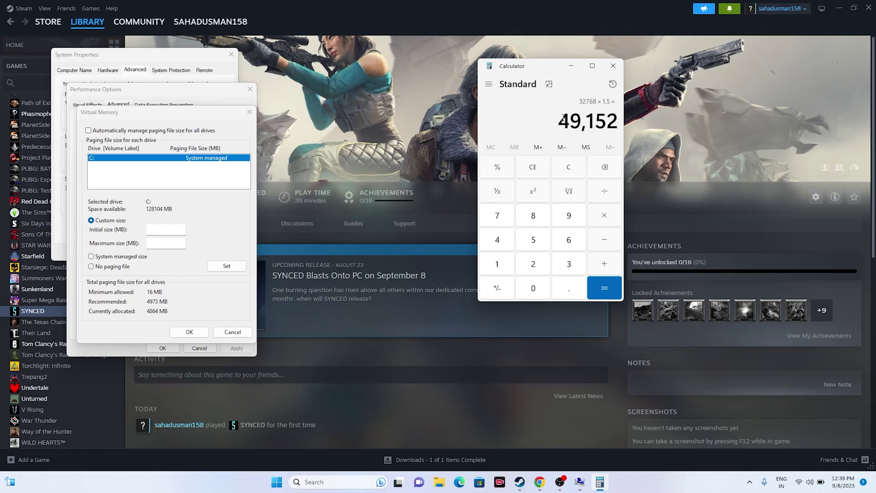
right_click(599, 122)
click(618, 131)
right_click(161, 229)
click(179, 268)
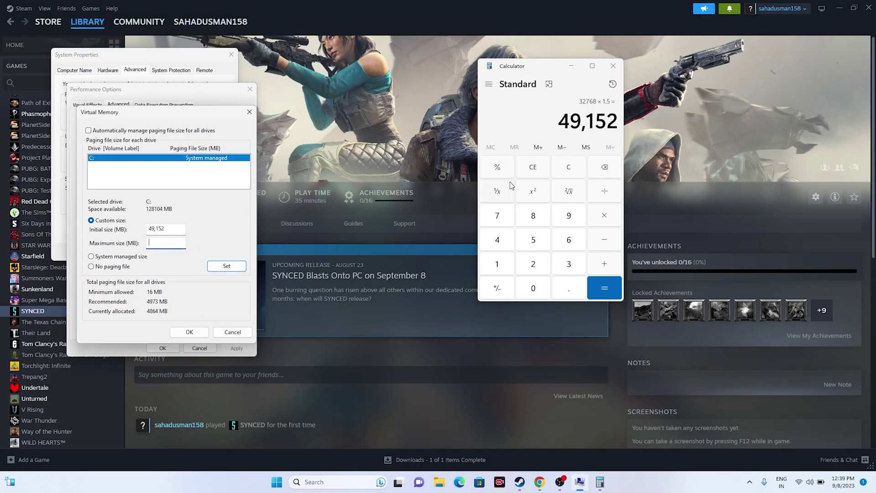
Clear Calculator and compute 32 × 1024 × 3 for the paging file's maximum size
click(525, 166)
click(568, 264)
click(533, 264)
key(asterisk)
click(498, 263)
click(533, 288)
click(533, 264)
click(497, 240)
click(604, 288)
click(614, 221)
click(576, 269)
click(598, 287)
Copy the calculated 98,304 into the paging file's maximum size
drag(556, 121, 617, 121)
right_click(589, 124)
click(612, 137)
right_click(173, 244)
click(196, 285)
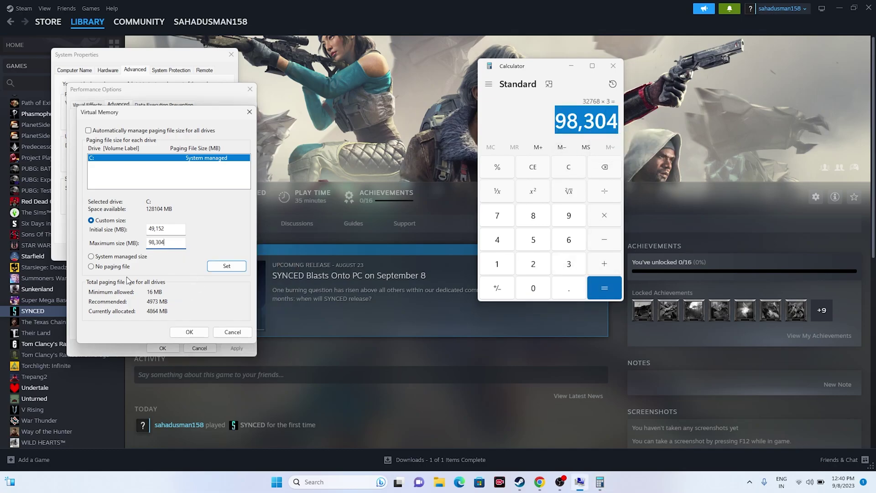
Accept the Virtual Memory and Performance Options settings, and close System Properties and Calculator
click(189, 331)
click(163, 348)
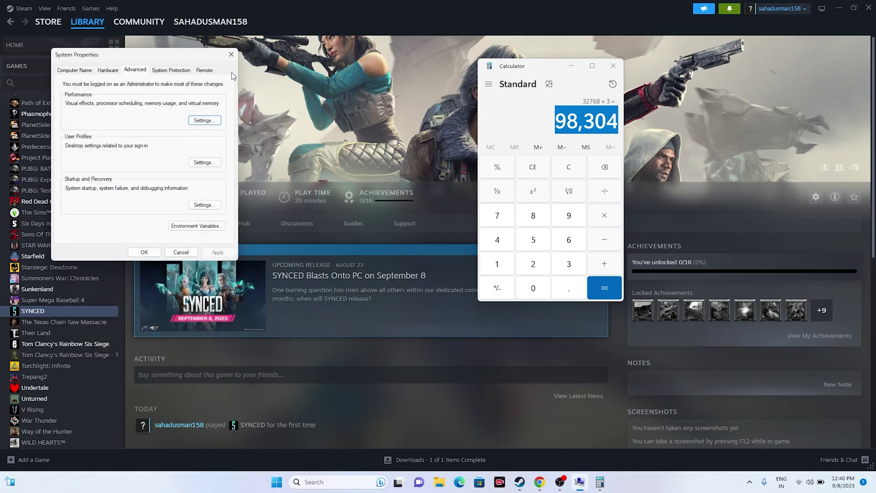
click(232, 55)
click(613, 65)
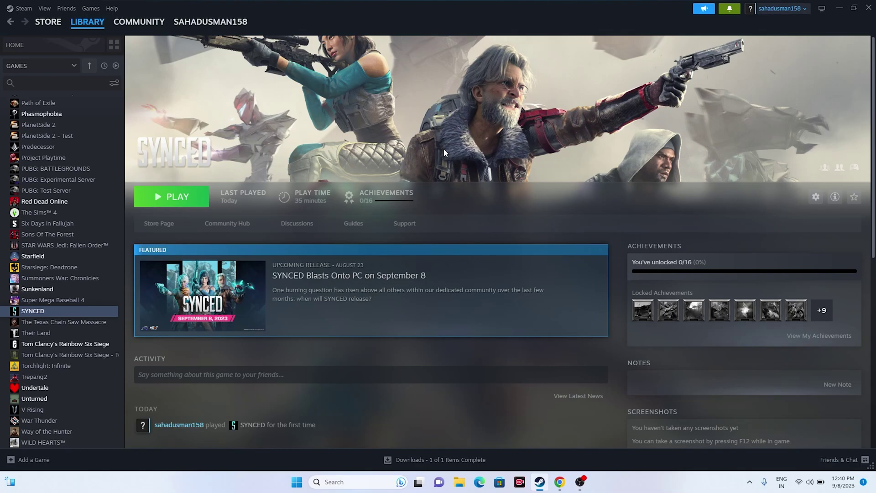
Minimize Steam, check the Windows Update status in Settings, and close Settings
click(838, 9)
click(336, 482)
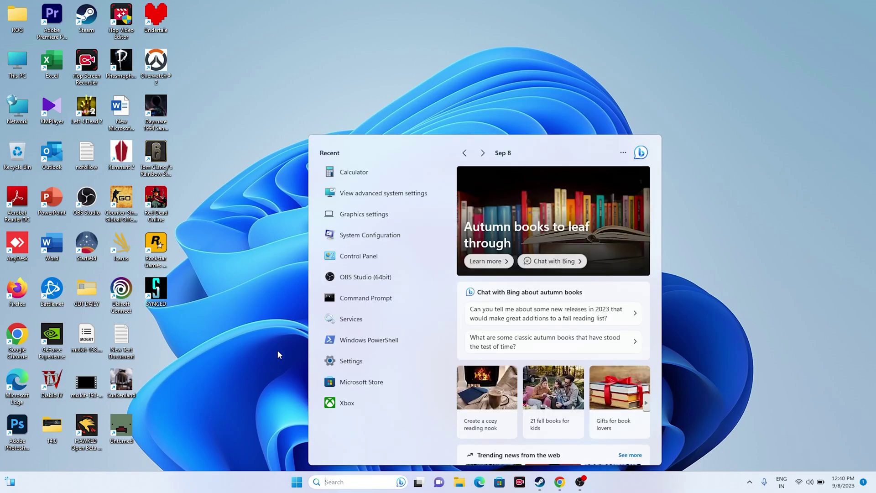
click(351, 361)
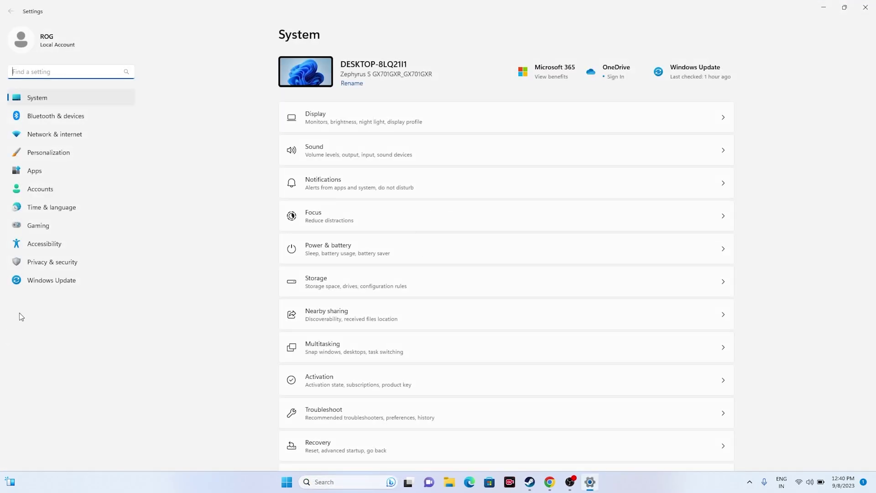
click(53, 281)
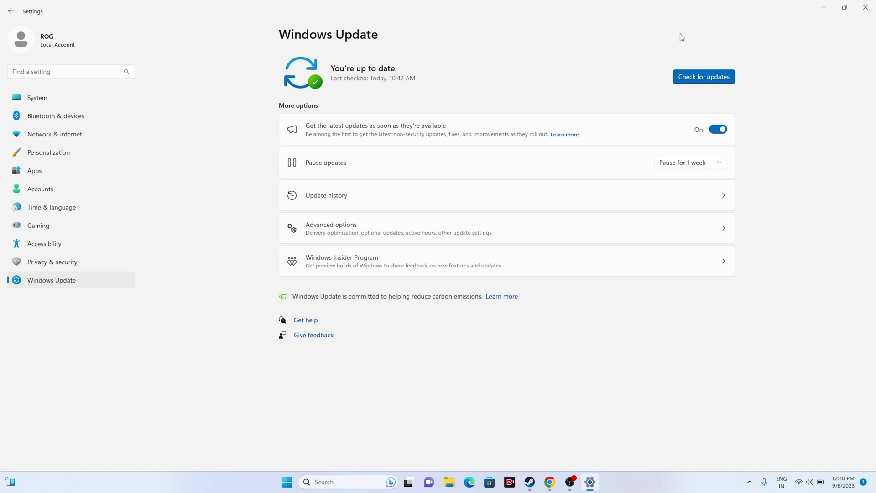
click(866, 7)
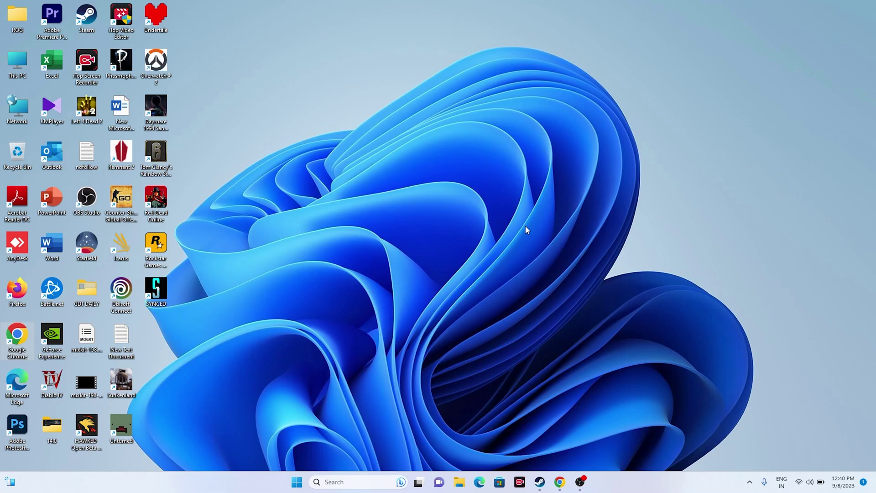
Switch to Steam and view the management options for SYNCED in the library, leaving them unused
click(540, 482)
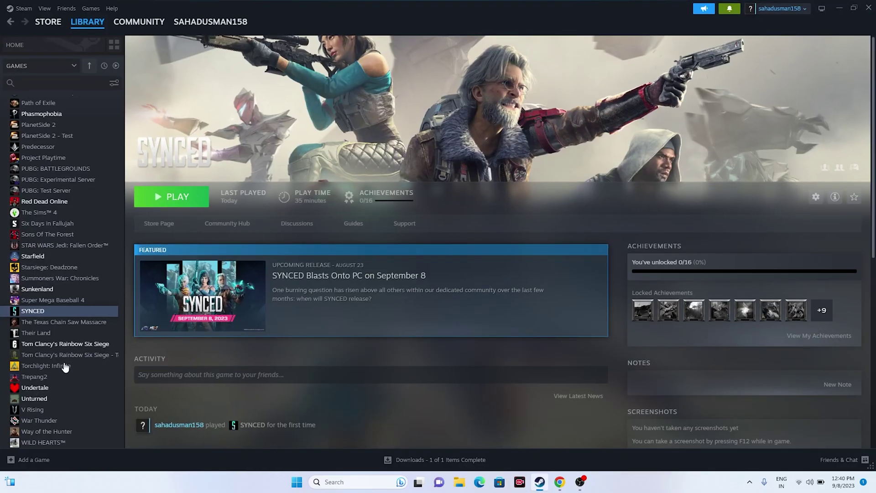
right_click(52, 313)
mouse_move(67, 372)
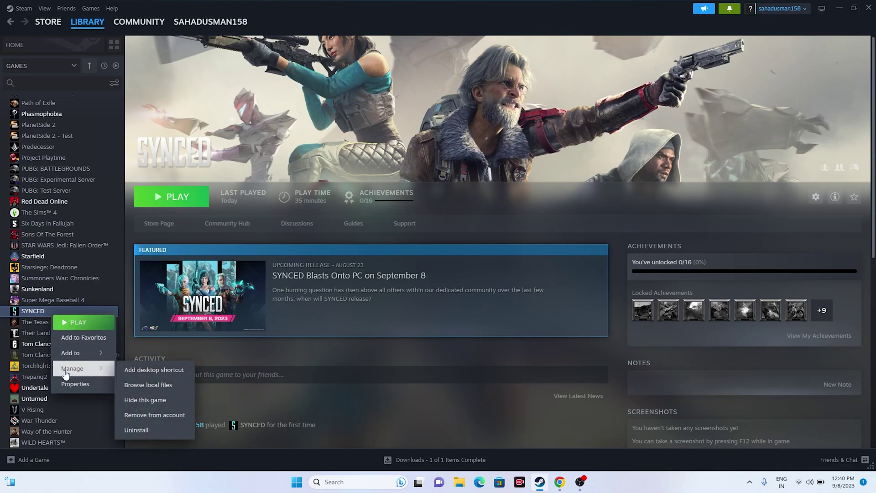
click(470, 426)
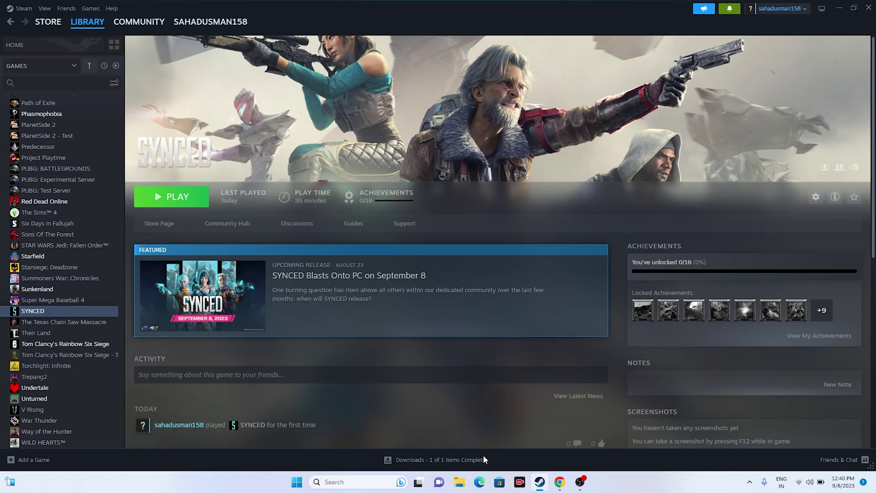
Check the drives under This PC in File Explorer and close the window
click(460, 483)
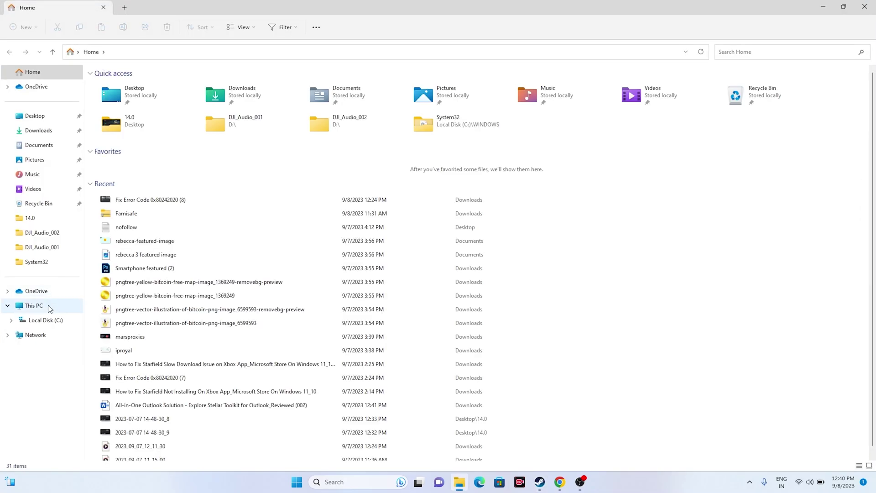
click(51, 306)
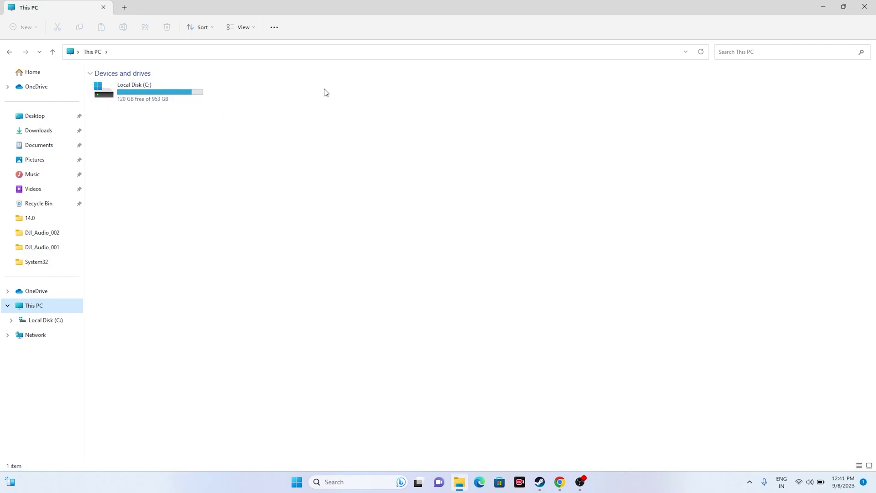
click(865, 6)
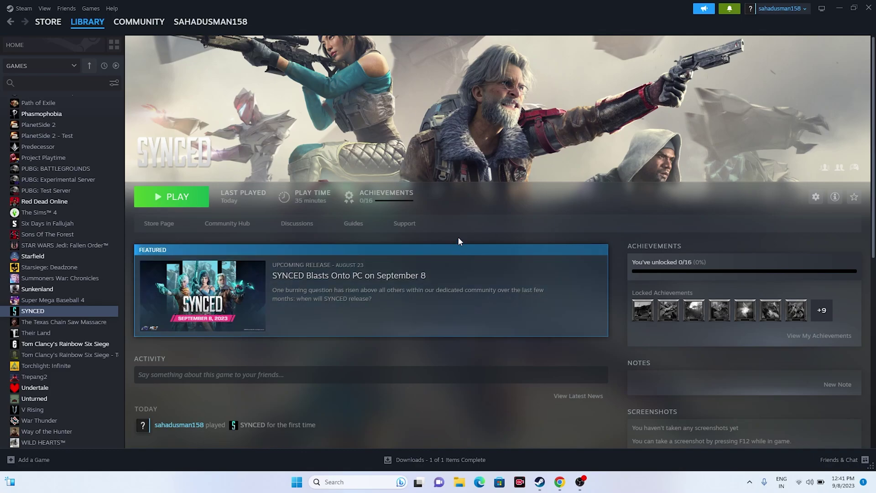
Verify the integrity of SYNCED's installed game files in its Steam properties and close the properties
right_click(68, 312)
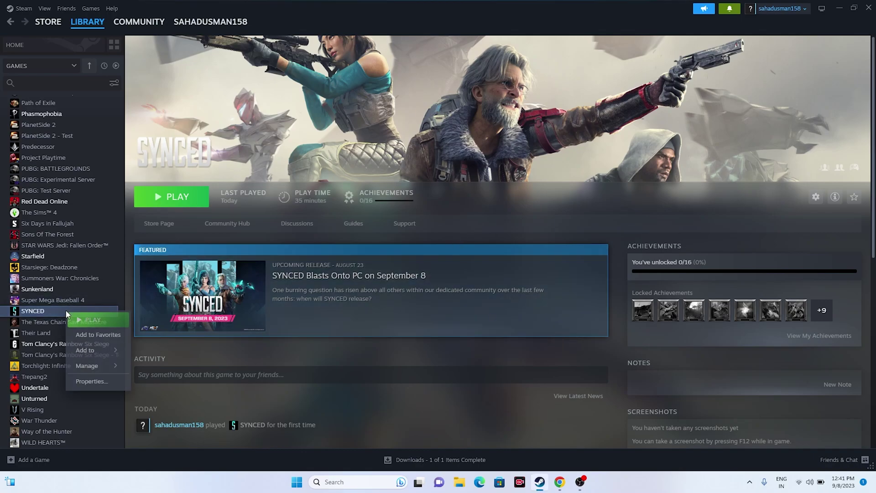
click(80, 380)
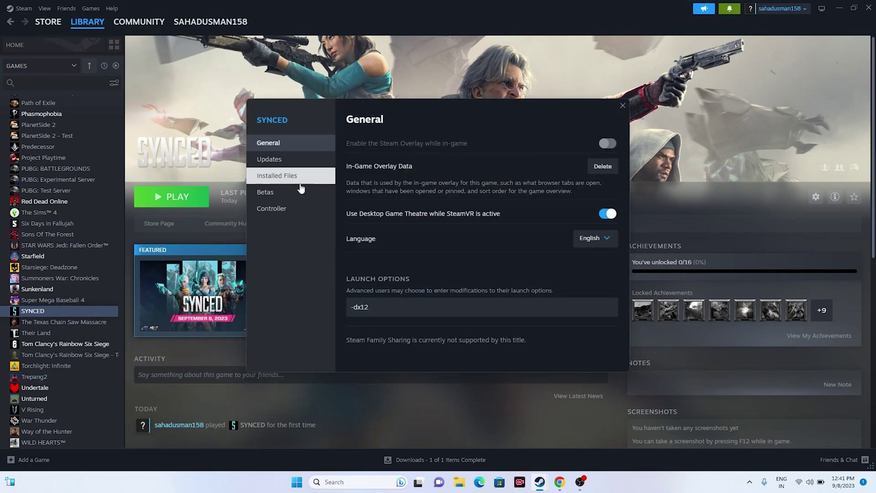
click(299, 179)
click(569, 209)
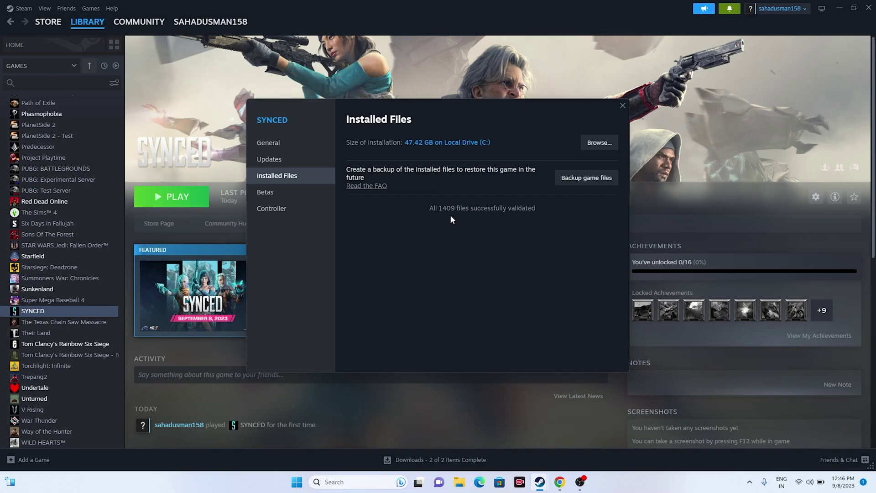
click(622, 108)
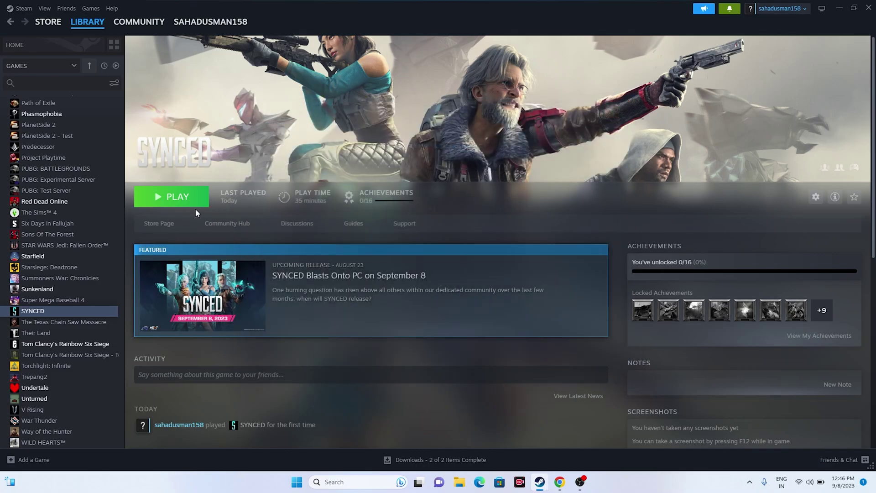